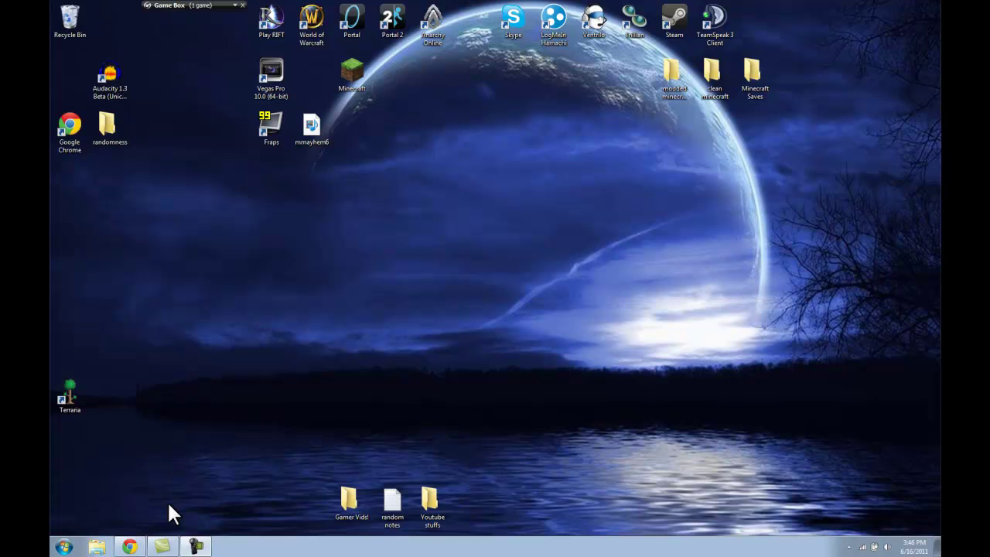
- Switch to the More Creeps & Weirdos thread and follow its v1.99a download link to adf.ly
click(130, 546)
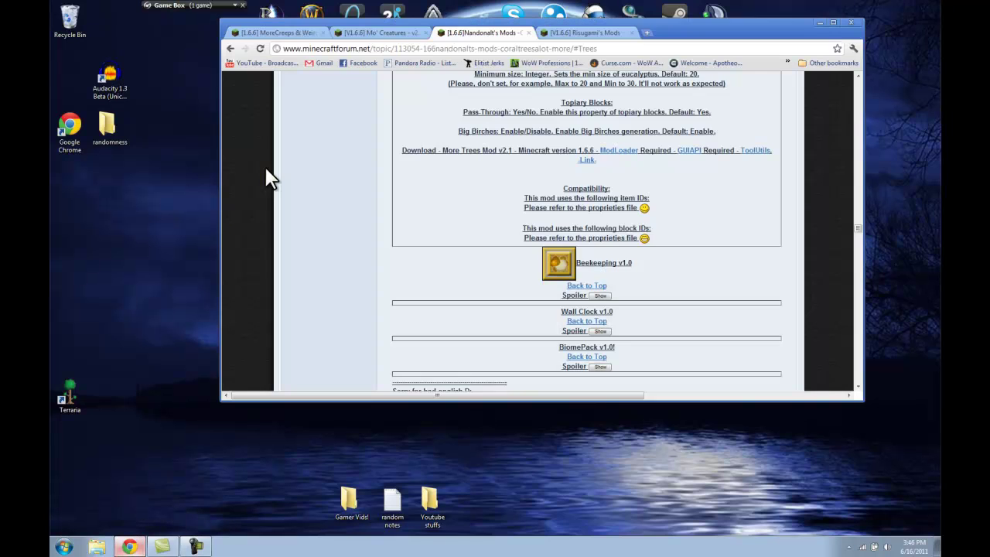
click(276, 31)
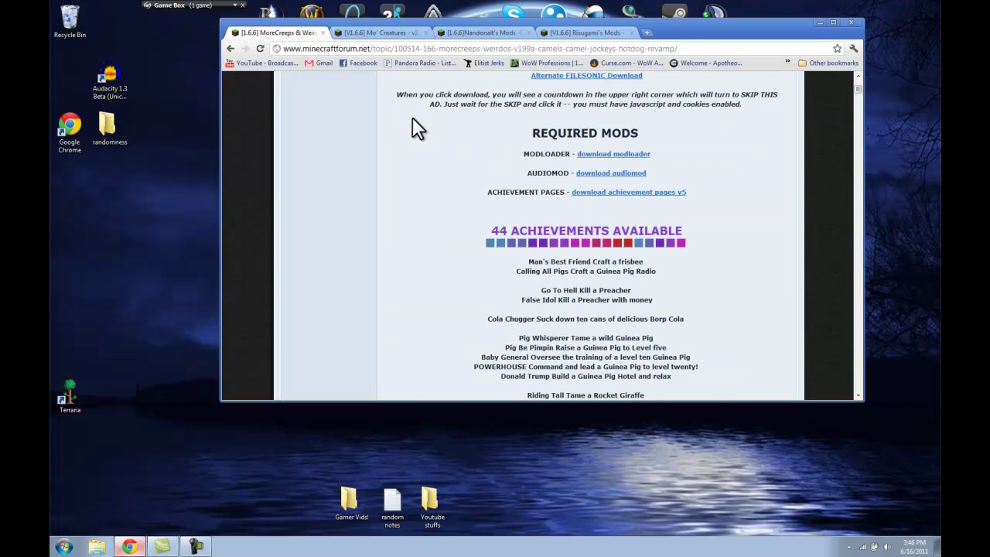
scroll(426, 172, up, 2)
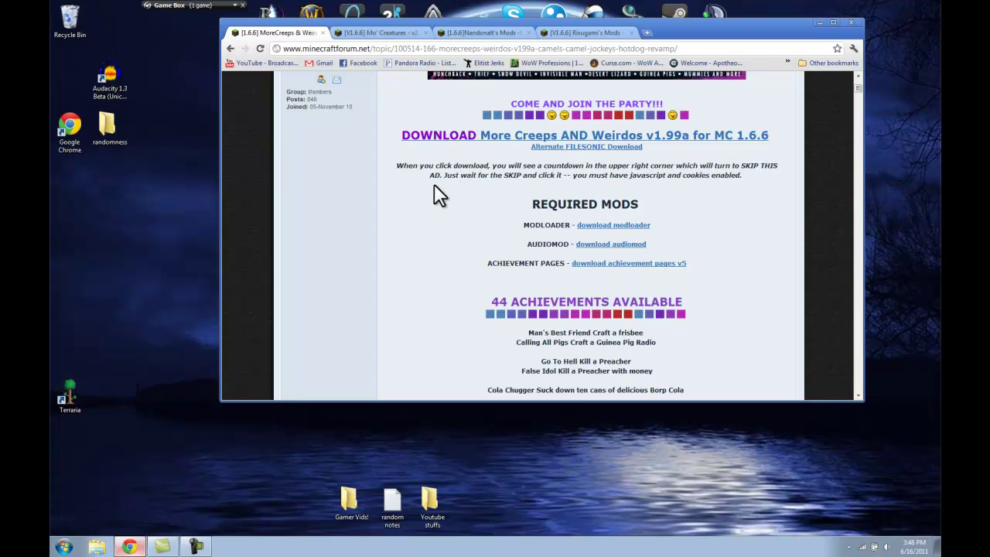
click(508, 141)
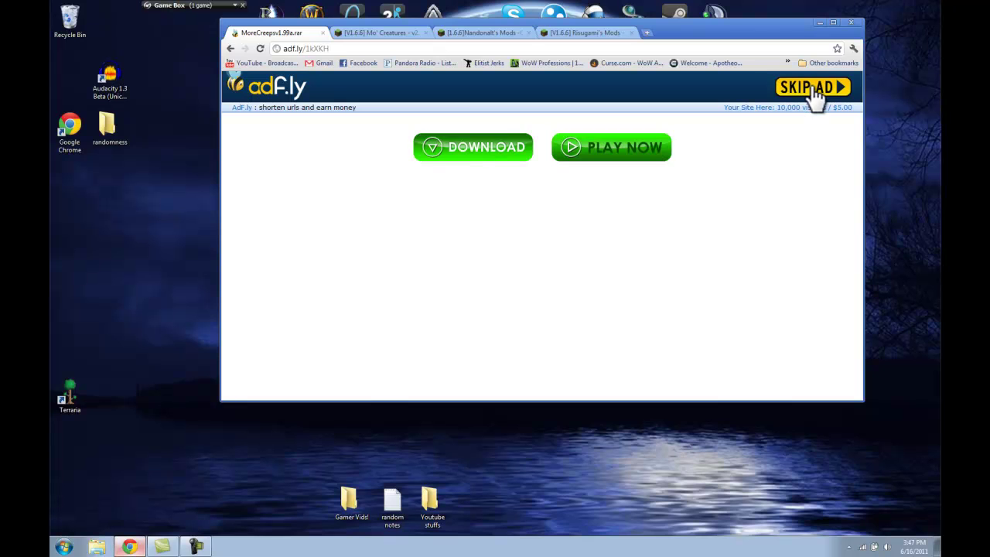
- Skip the ad, start the MoreCreepsv1.99a.rar MediaFire download, then show the Mo' Creatures thread
click(813, 88)
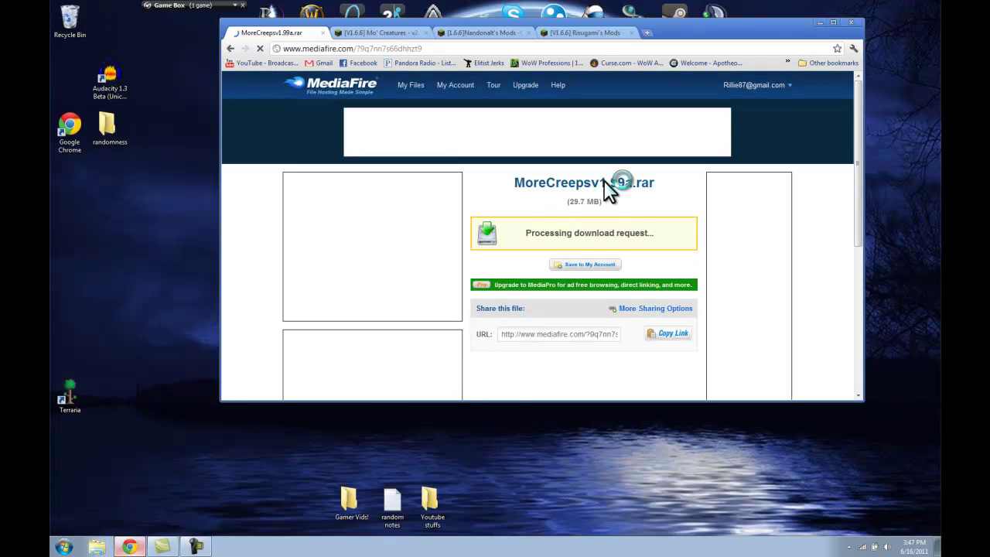
click(610, 236)
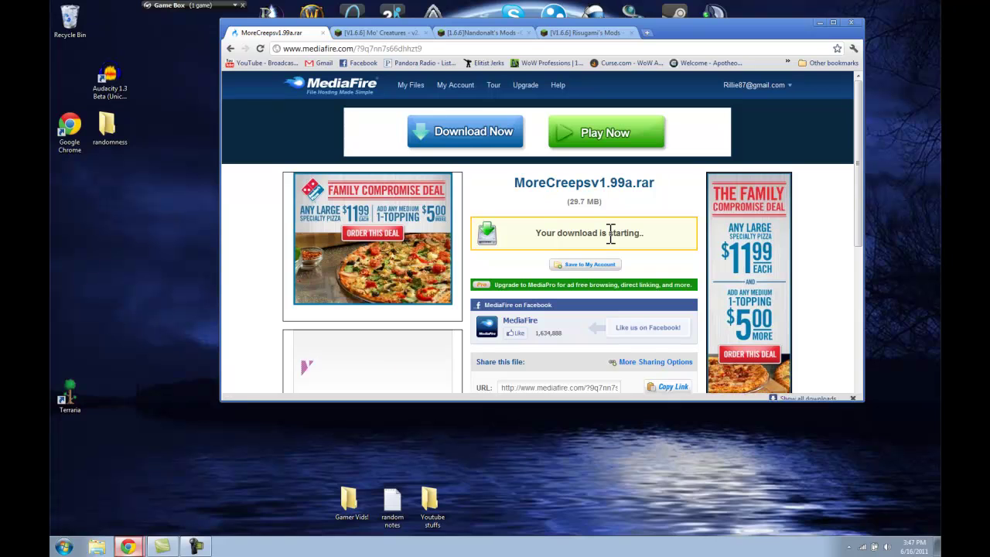
click(126, 541)
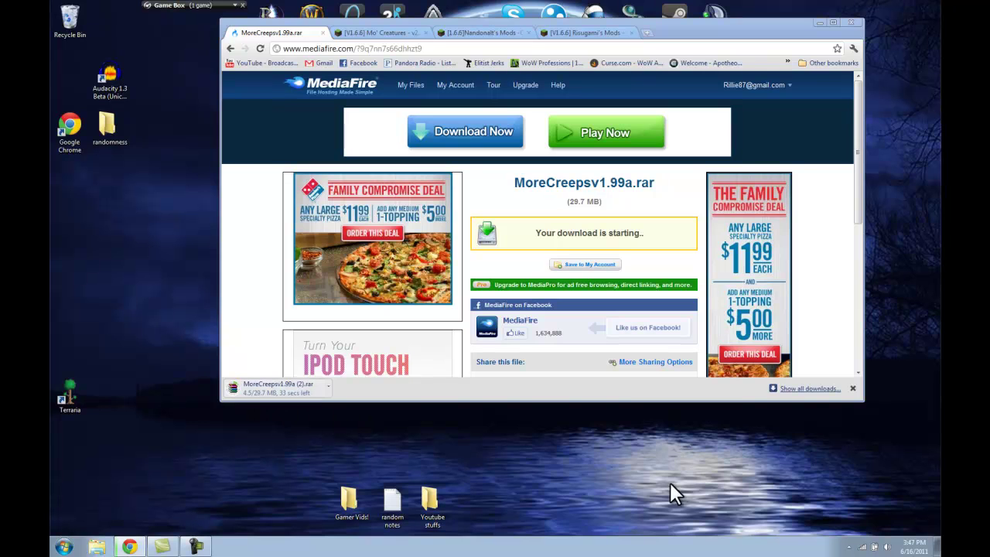
click(379, 33)
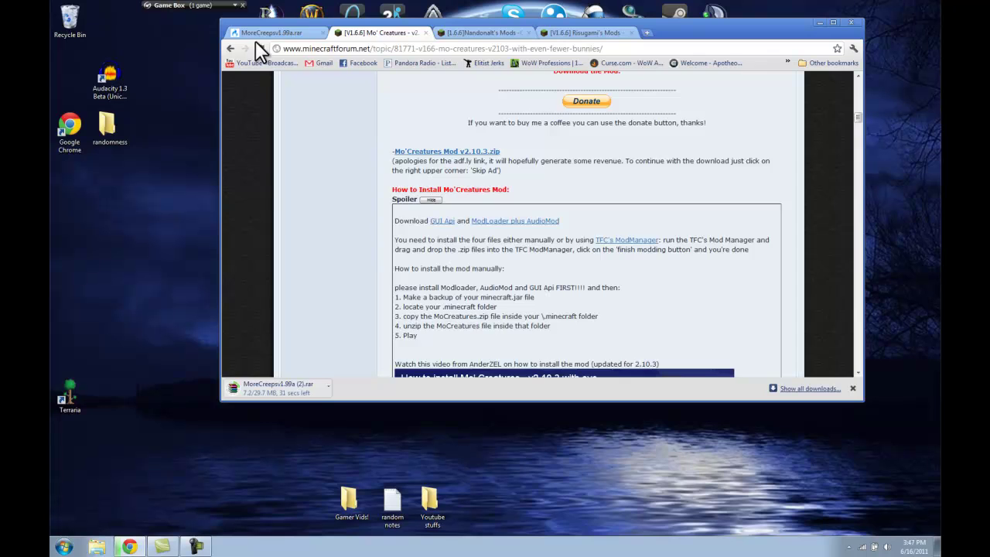
- Take the first tab back to the More Creeps thread and scroll to its REQUIRED MODS links
click(263, 33)
right_click(229, 48)
click(259, 75)
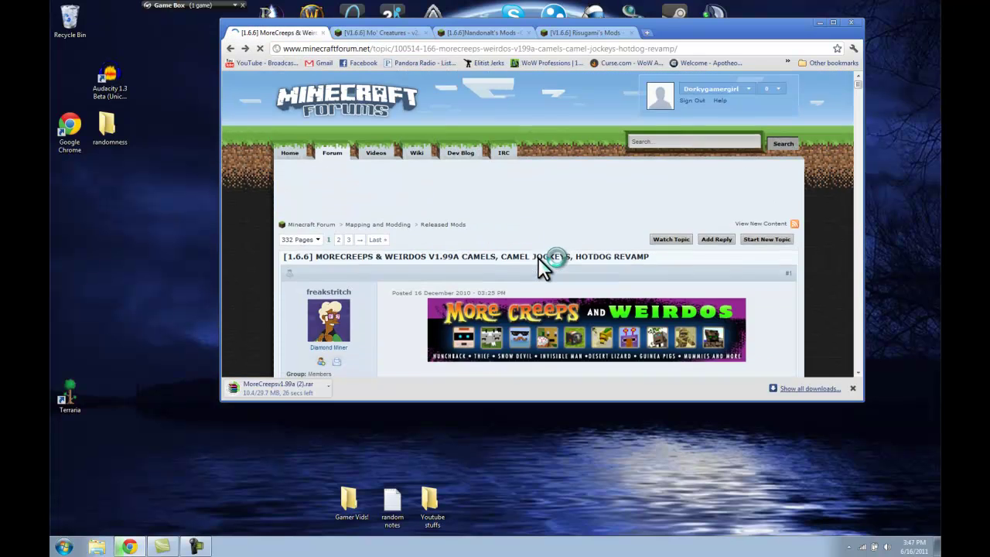
scroll(543, 247, down, 2)
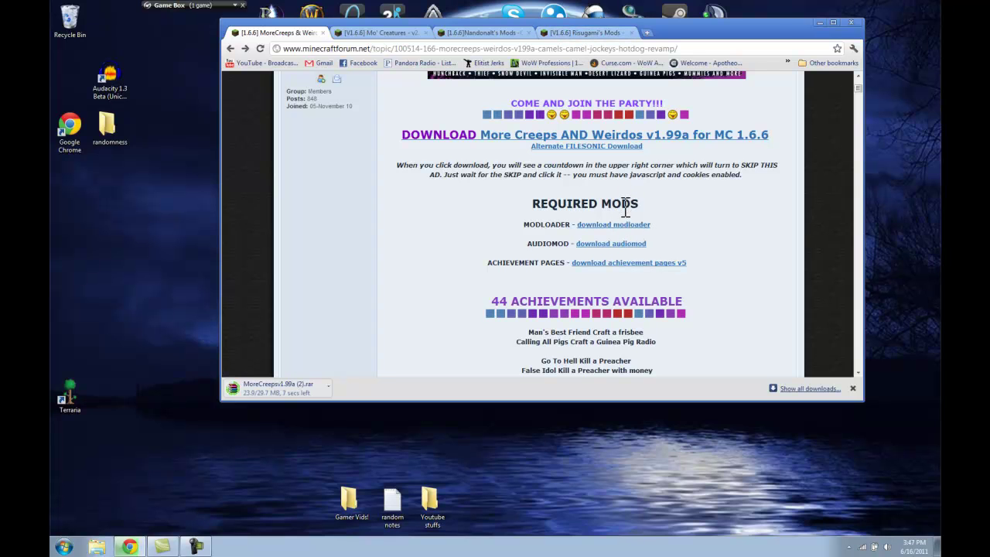
- In Risugami's Mods thread, download AudioMod Beta 1.6.5 through its Download (Direct) link
click(596, 33)
scroll(394, 249, down, 10)
scroll(386, 236, down, 8)
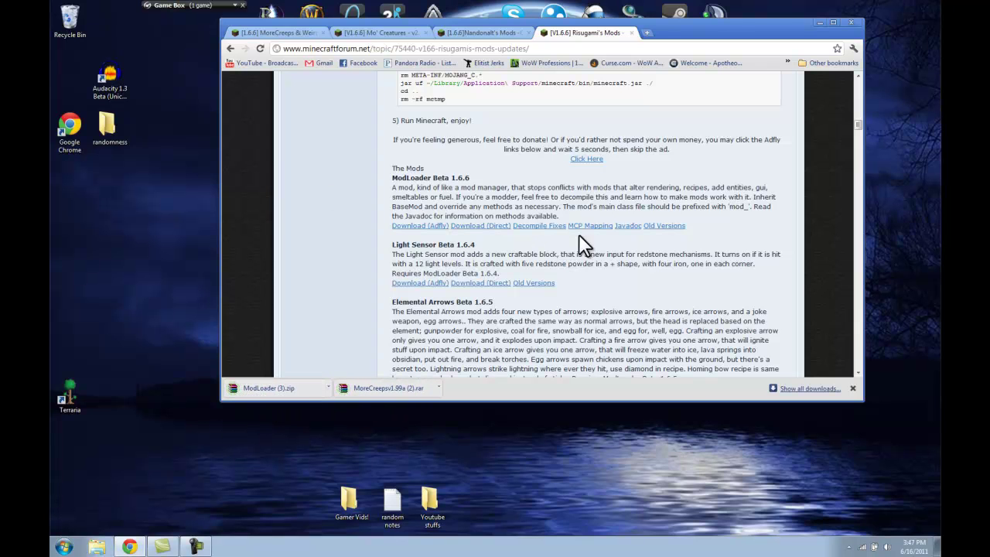
scroll(553, 284, down, 5)
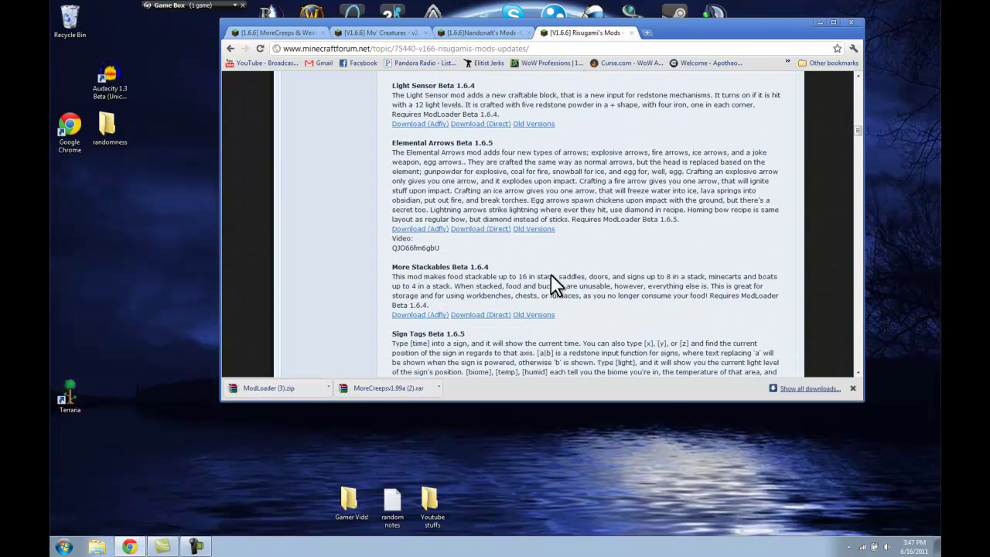
scroll(550, 274, down, 3)
scroll(464, 263, down, 1)
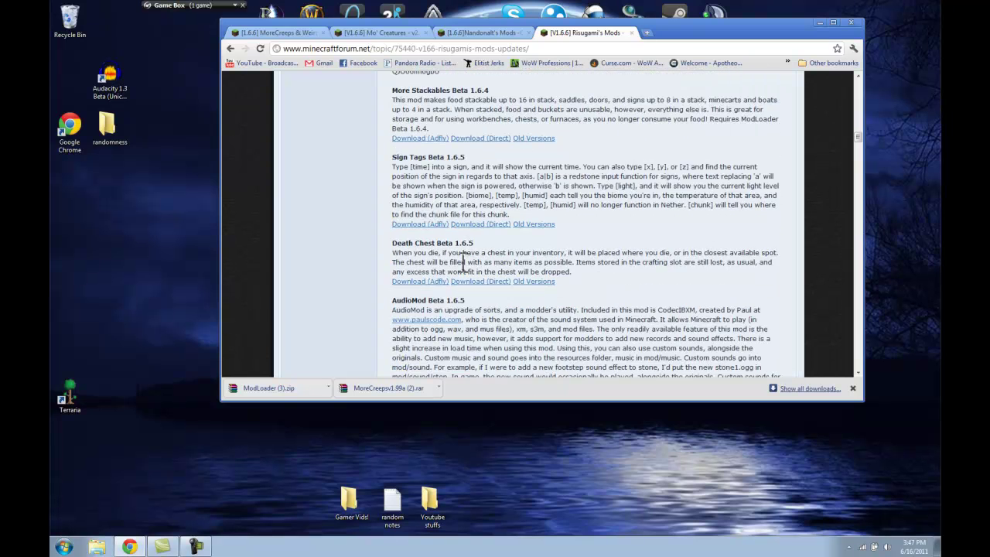
scroll(464, 263, down, 3)
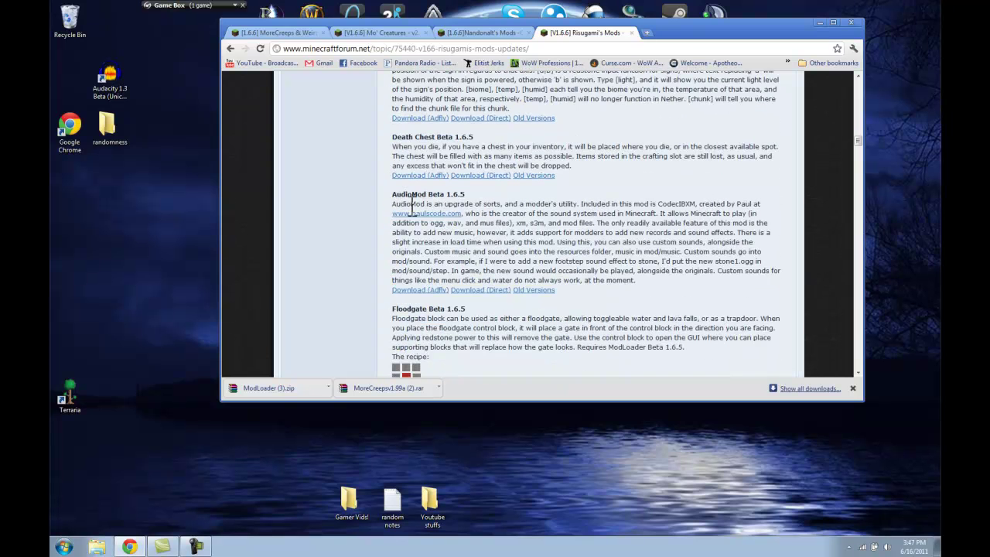
click(490, 290)
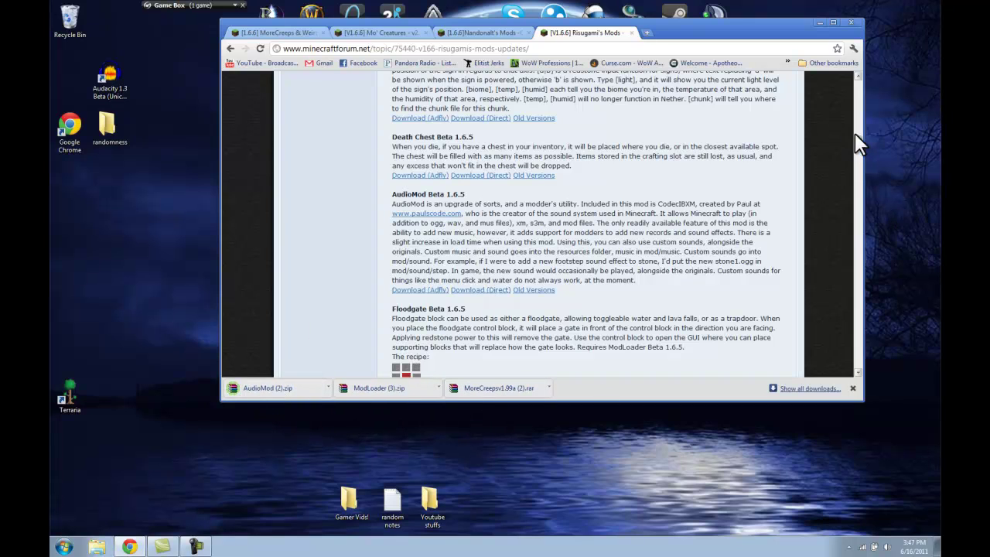
drag(857, 147, 857, 83)
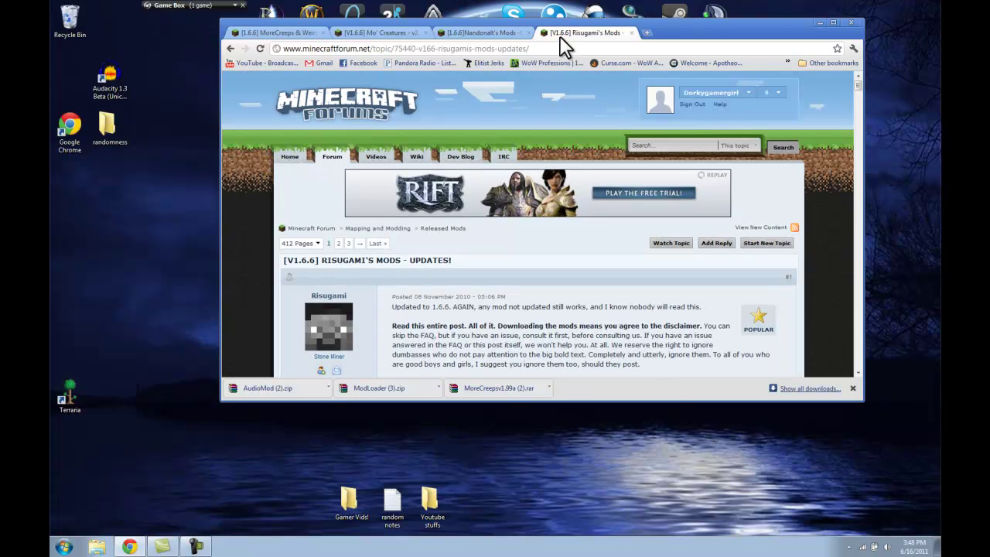
- Close Risugami's thread and start the Achievement Pages v5 download from the More Creeps thread
click(631, 33)
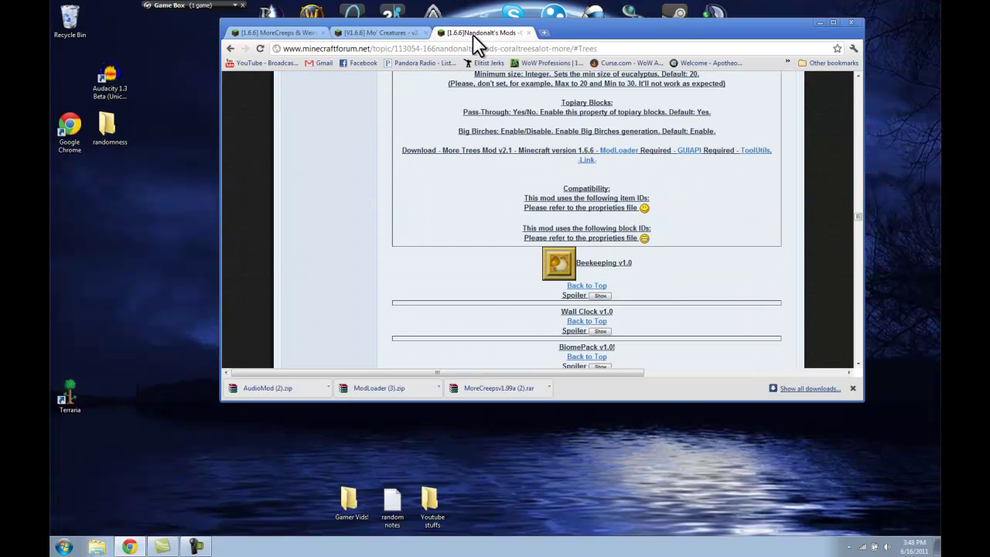
click(292, 31)
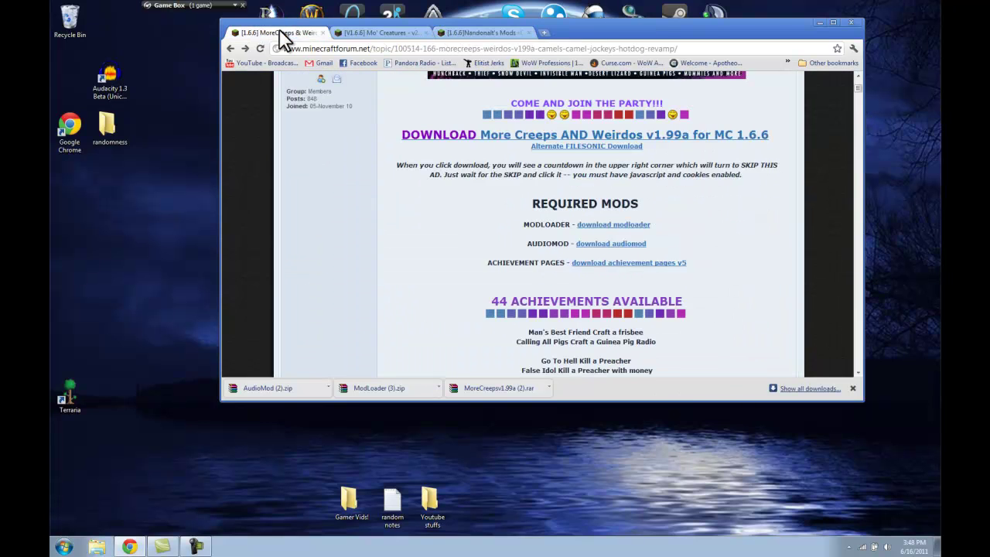
click(615, 263)
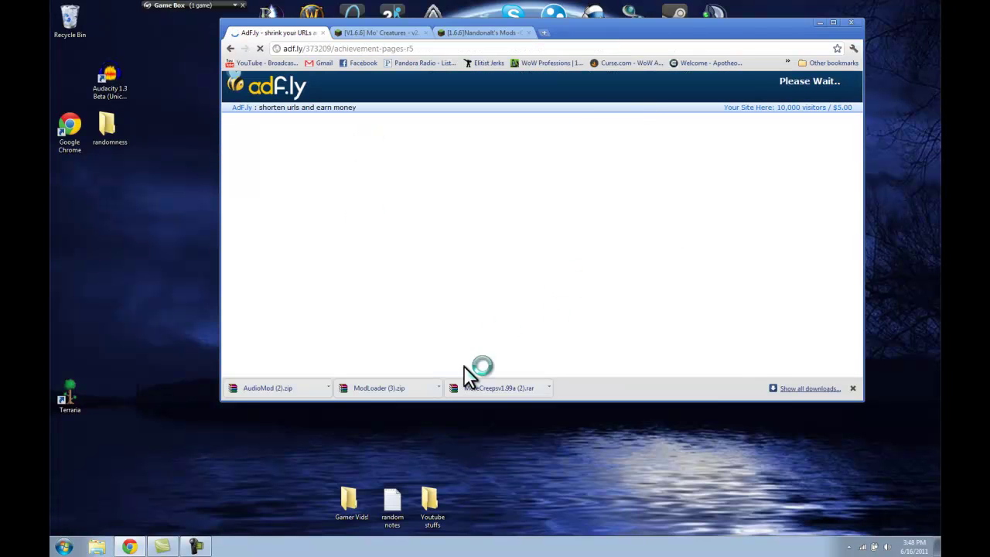
- Drag the AudioMod, MoreCreeps and ModLoader downloads onto the desktop
drag(230, 395, 618, 445)
drag(507, 395, 588, 447)
drag(392, 399, 517, 452)
drag(262, 391, 289, 383)
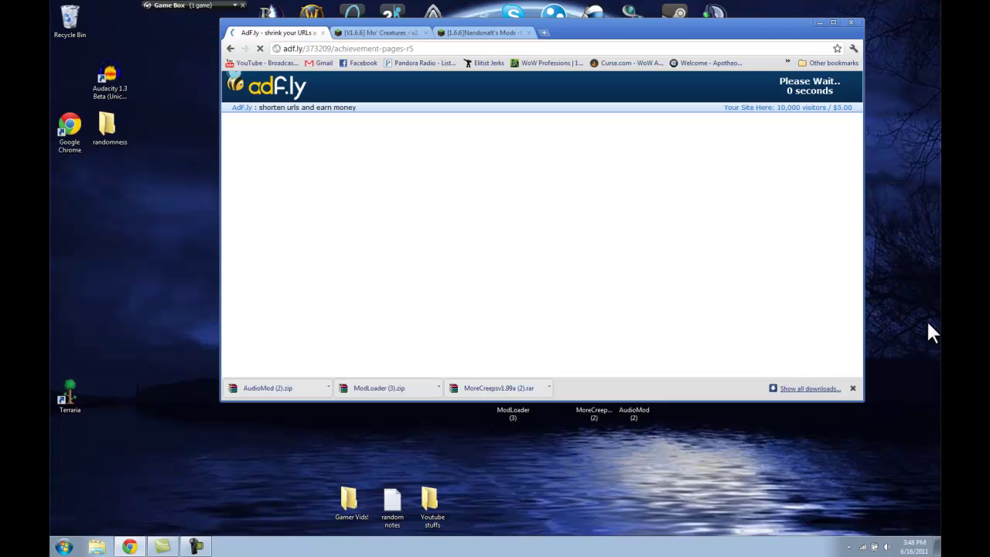
click(852, 387)
- Skip the adf.ly ad, put Achievement Pages r5.zip on the desktop, and close the adf.ly tab
click(832, 88)
drag(287, 397, 587, 458)
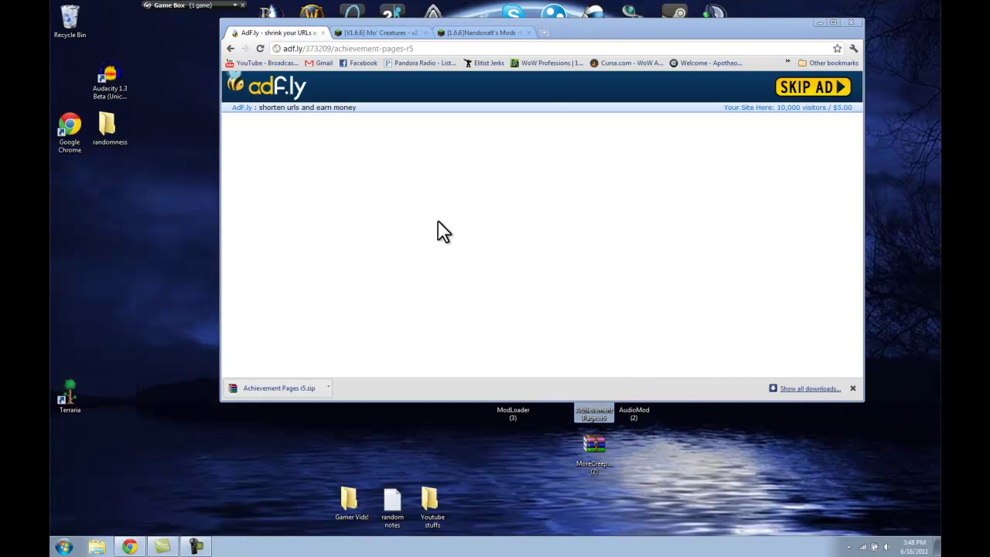
click(320, 34)
click(323, 33)
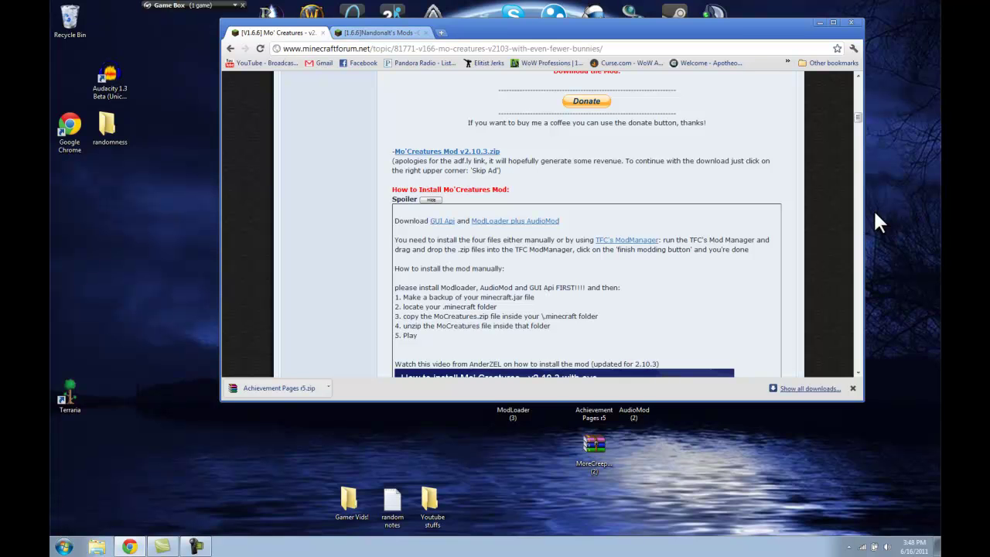
- Follow the Mo'Creatures Mod v2.10.3 download link and skip the adf.ly ad
mouse_move(857, 116)
mouse_down()
mouse_move(859, 83)
mouse_move(857, 112)
mouse_move(857, 101)
mouse_move(799, 95)
mouse_move(859, 118)
mouse_up()
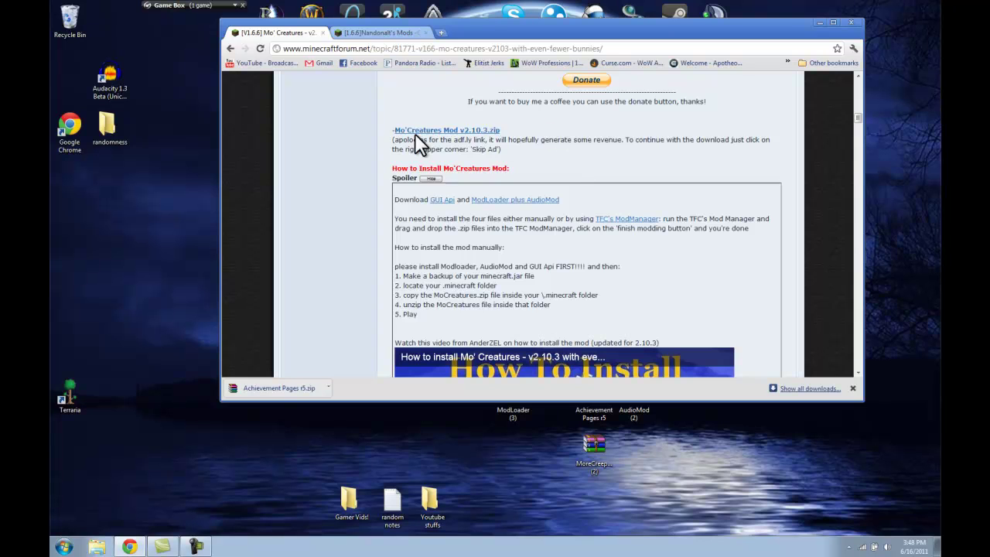
click(450, 131)
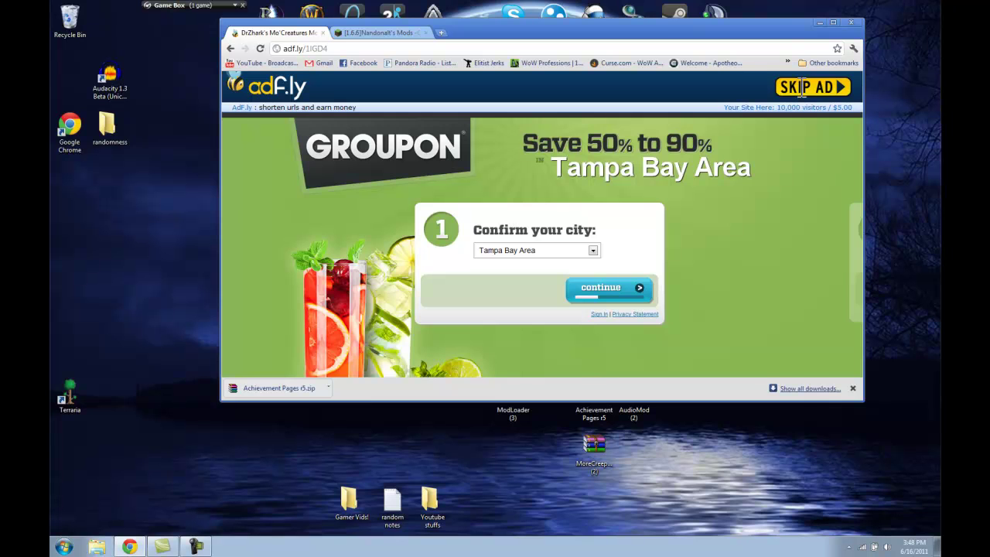
click(829, 93)
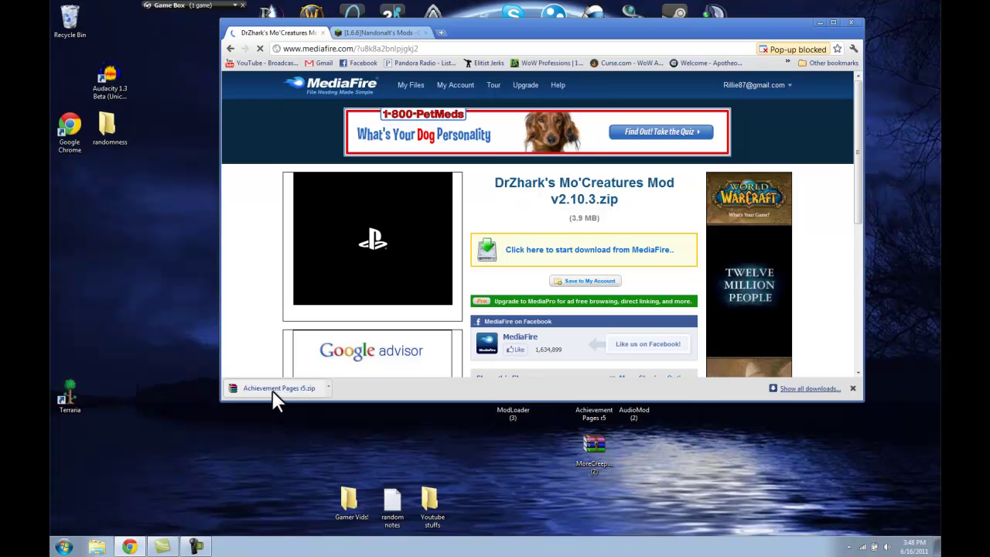
- Copy the Achievement Pages zip to the desktop, start the Mo'Creatures MediaFire download, and return to the forum
mouse_move(273, 391)
mouse_down()
mouse_move(570, 489)
mouse_move(287, 379)
mouse_move(286, 389)
mouse_up()
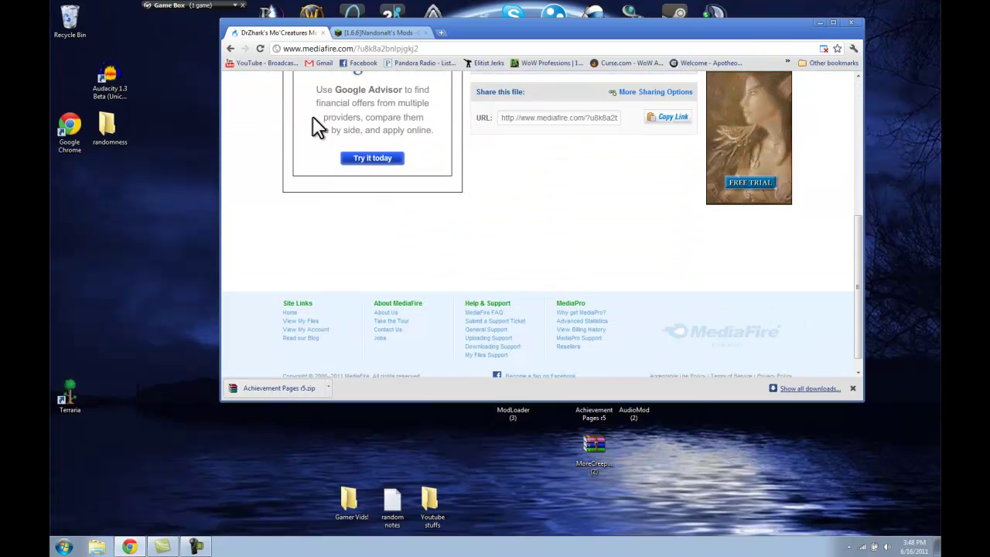
scroll(857, 248, up, 10)
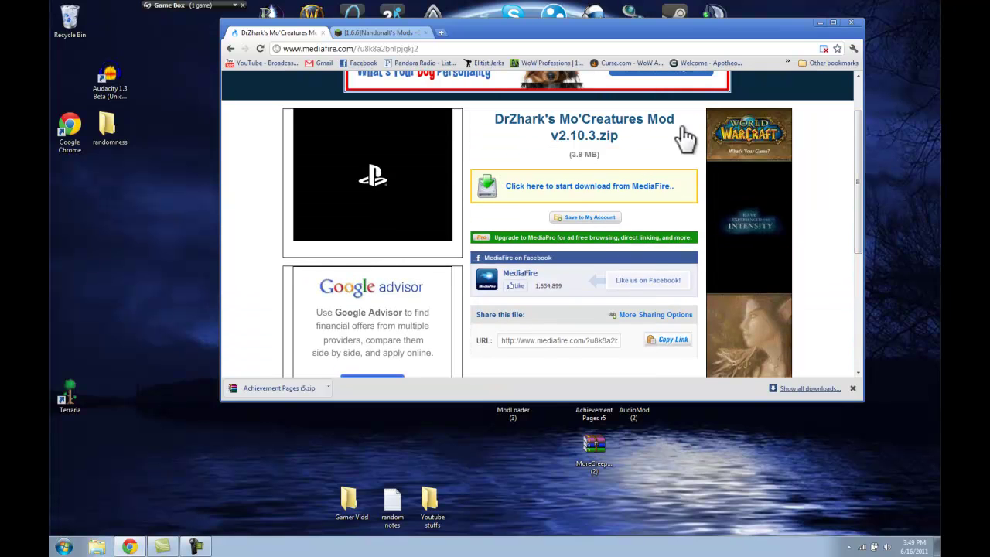
click(571, 194)
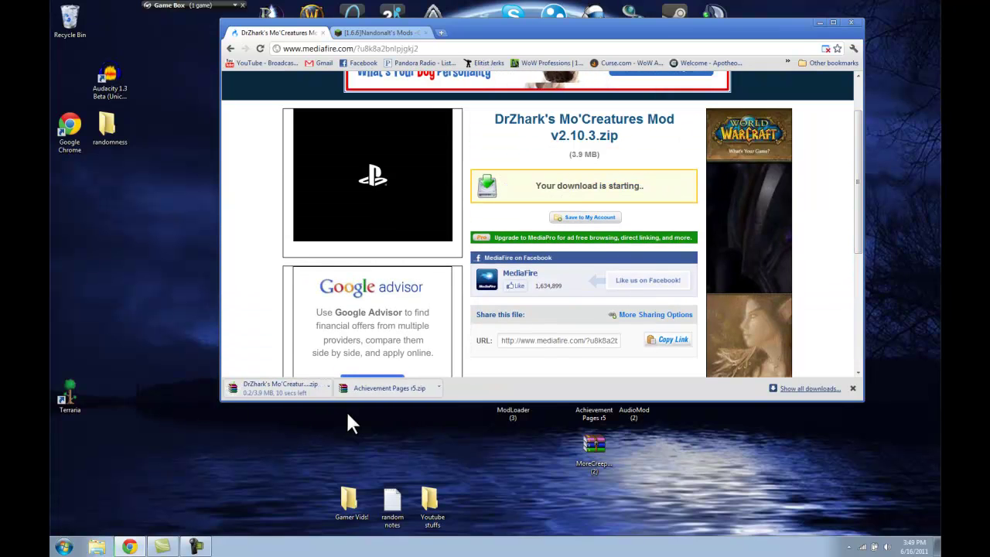
click(229, 48)
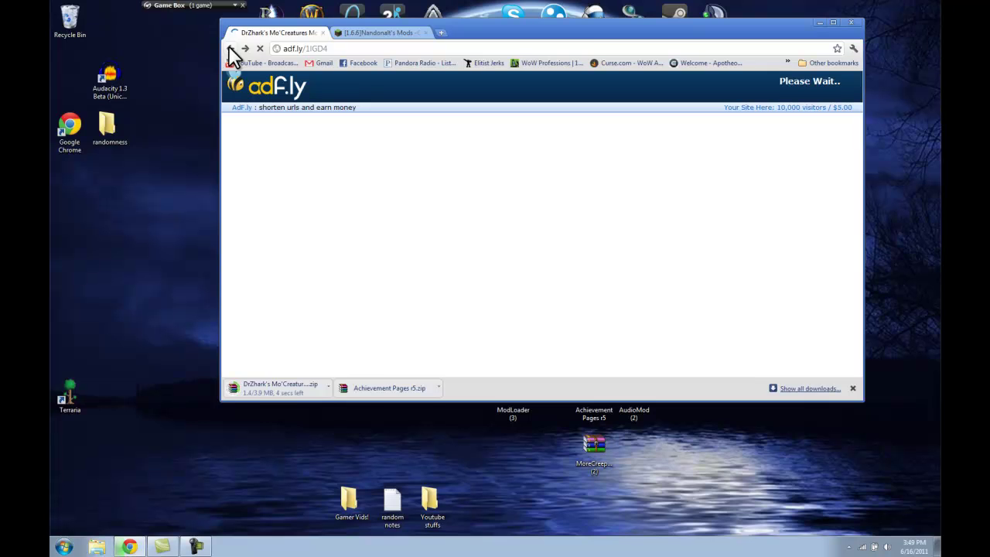
click(230, 48)
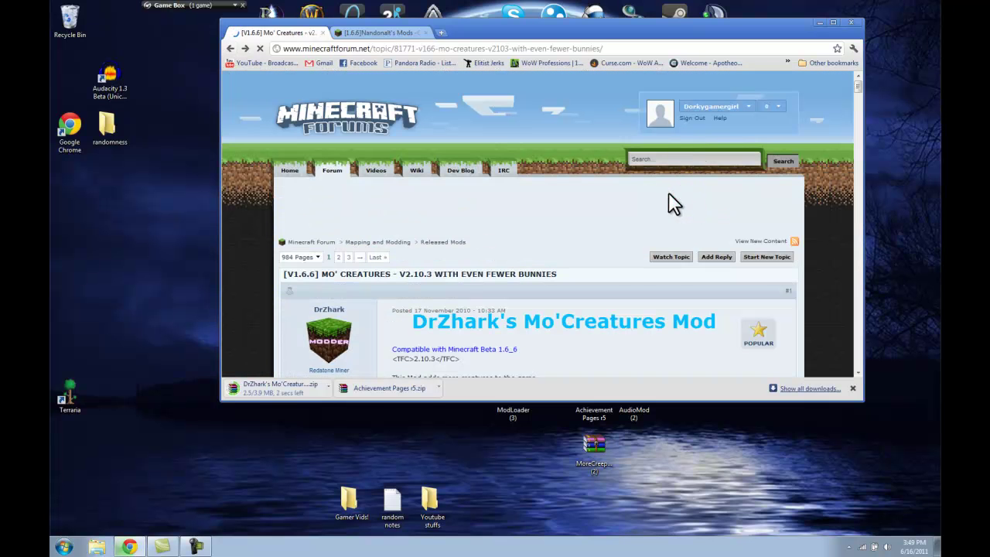
- Expand the Mo' Creatures install instructions and open the GUI Api mod's forum topic
drag(858, 88, 738, 147)
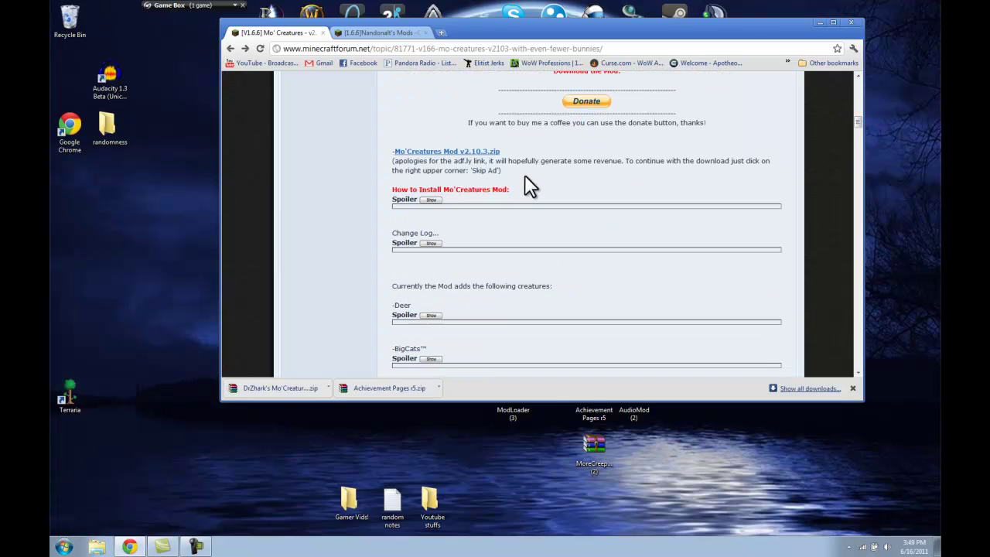
scroll(510, 209, up, 1)
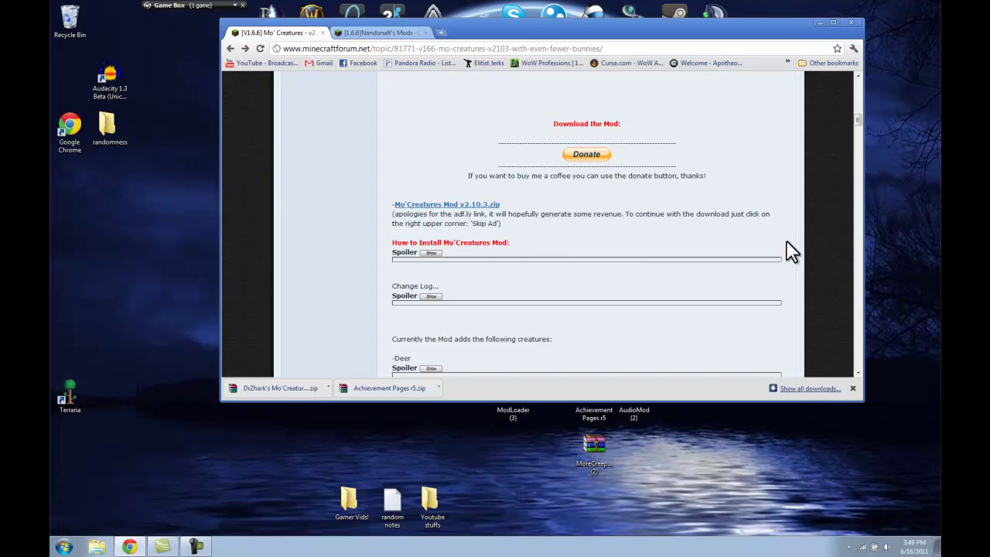
mouse_move(858, 122)
mouse_down()
mouse_move(862, 90)
mouse_move(858, 132)
mouse_move(858, 122)
mouse_up()
click(427, 162)
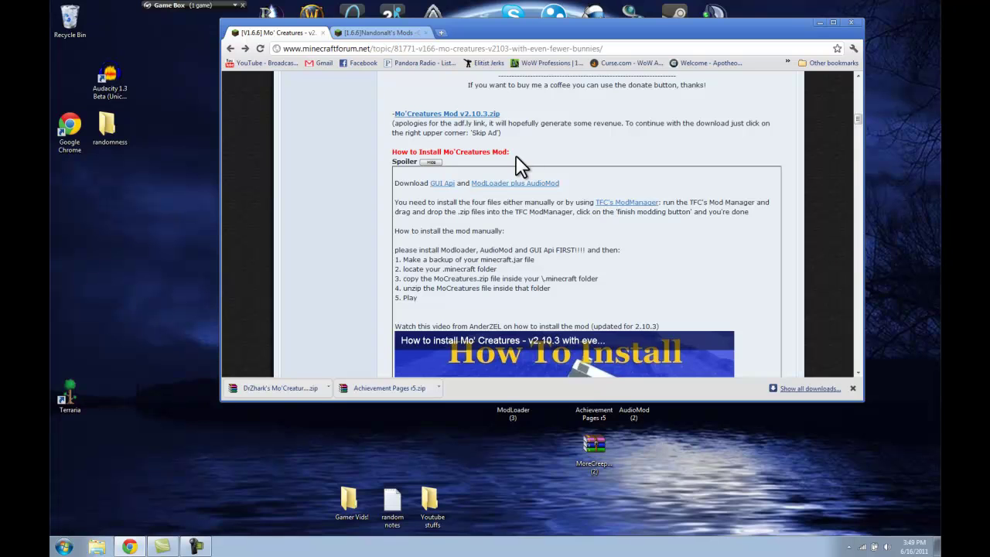
click(431, 162)
click(432, 163)
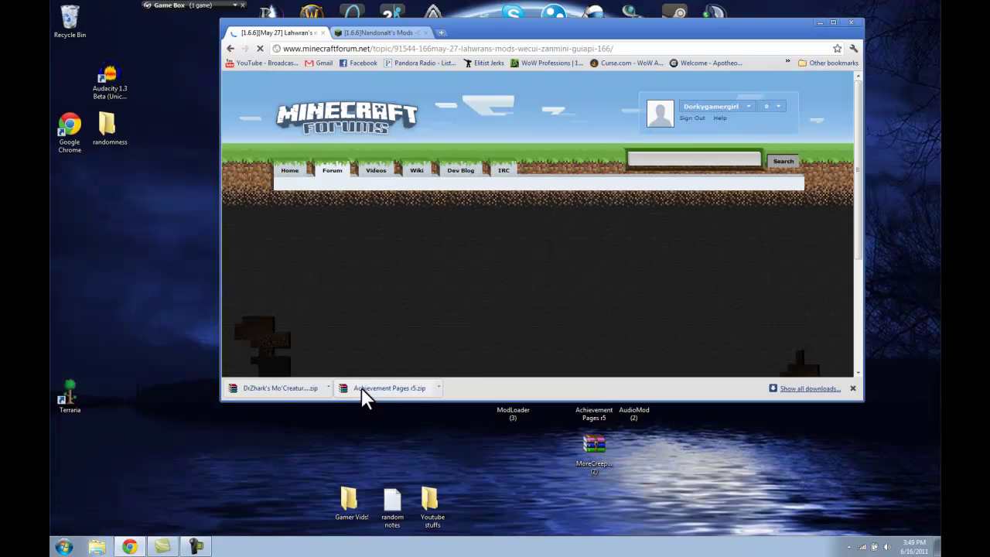
- Reveal the Gui API download spoiler and download GuiAPI 0.10.2 through its adf.ly link
scroll(461, 221, down, 2)
scroll(460, 221, down, 4)
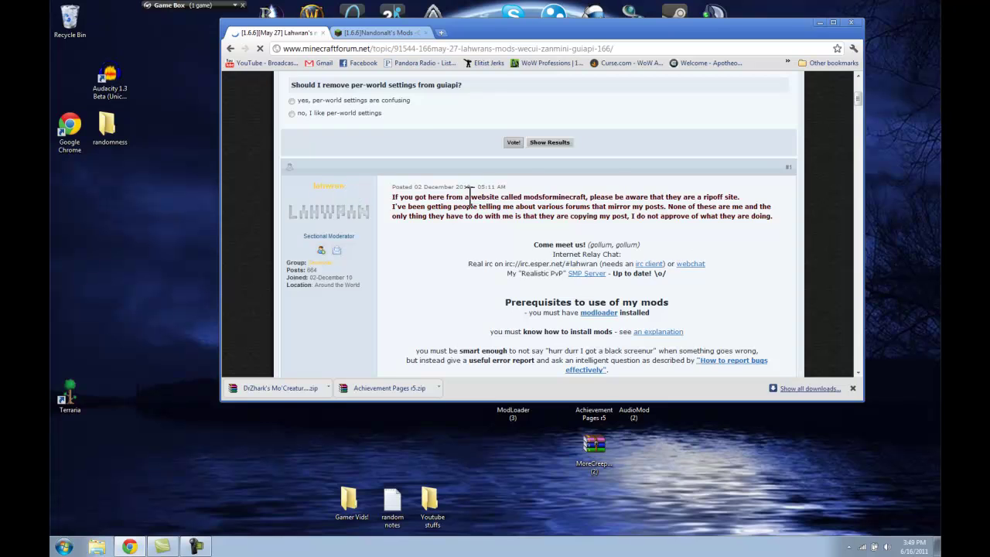
scroll(470, 216, down, 1)
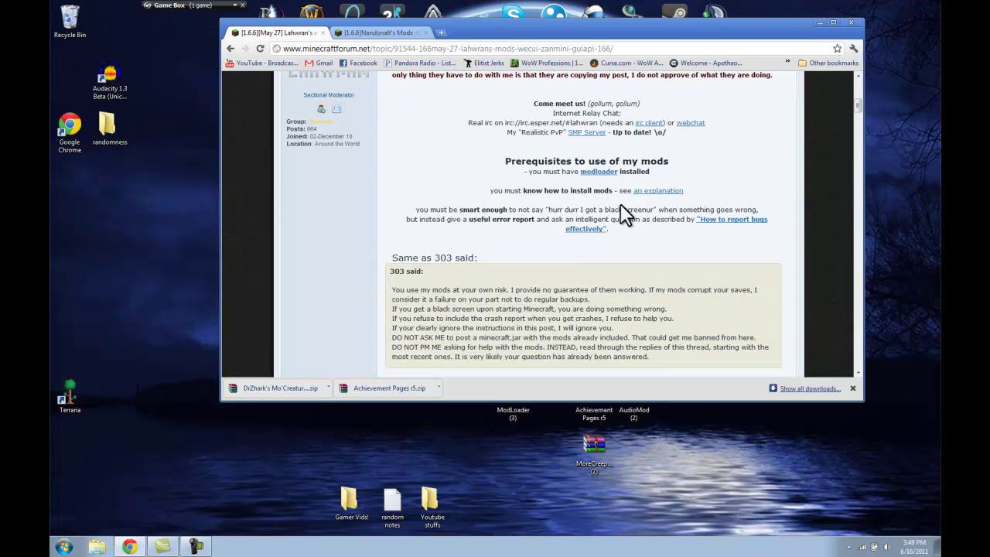
drag(861, 109, 864, 120)
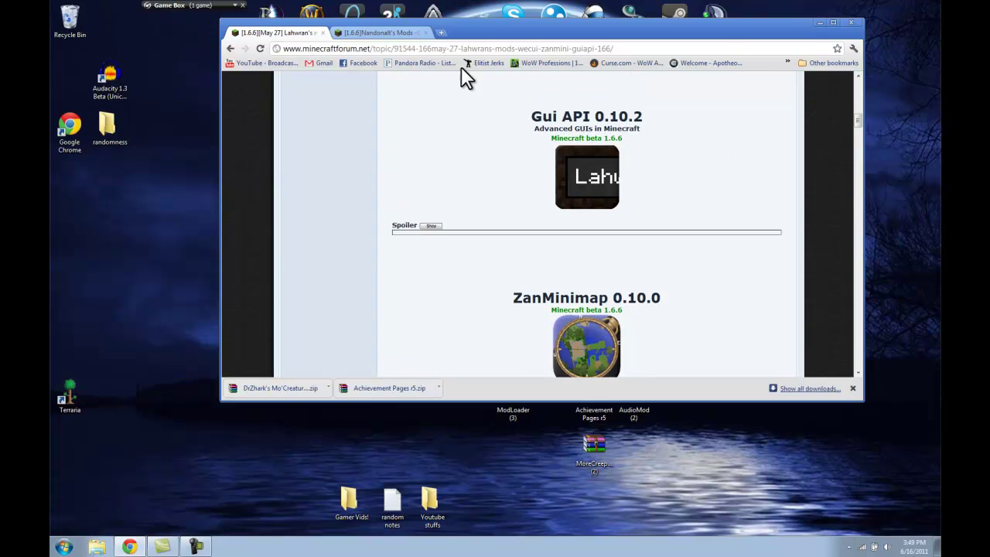
click(430, 225)
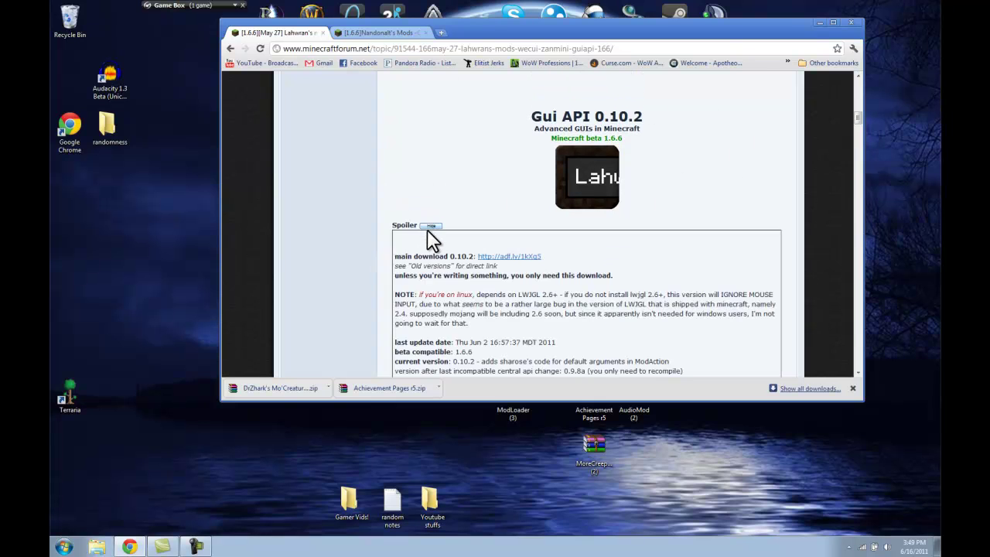
click(533, 256)
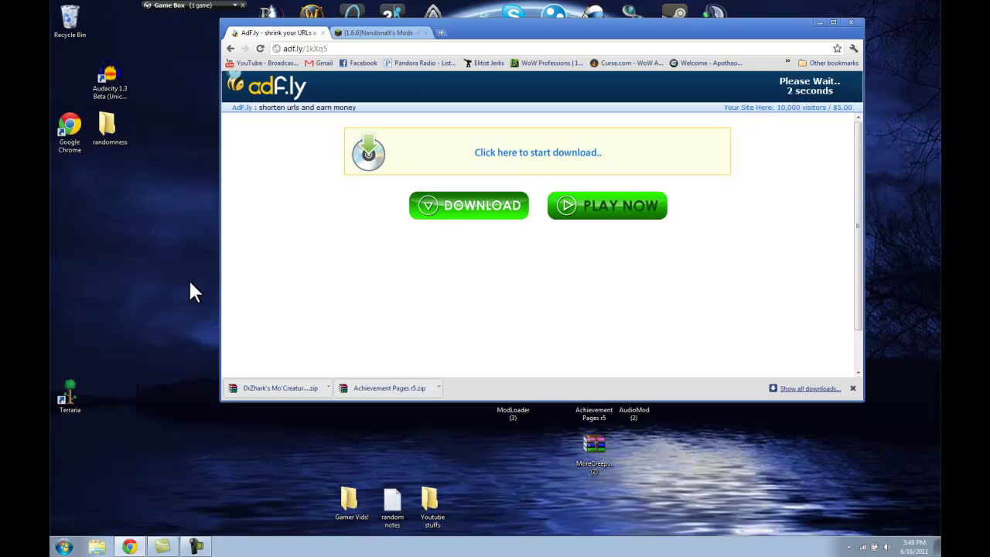
click(806, 85)
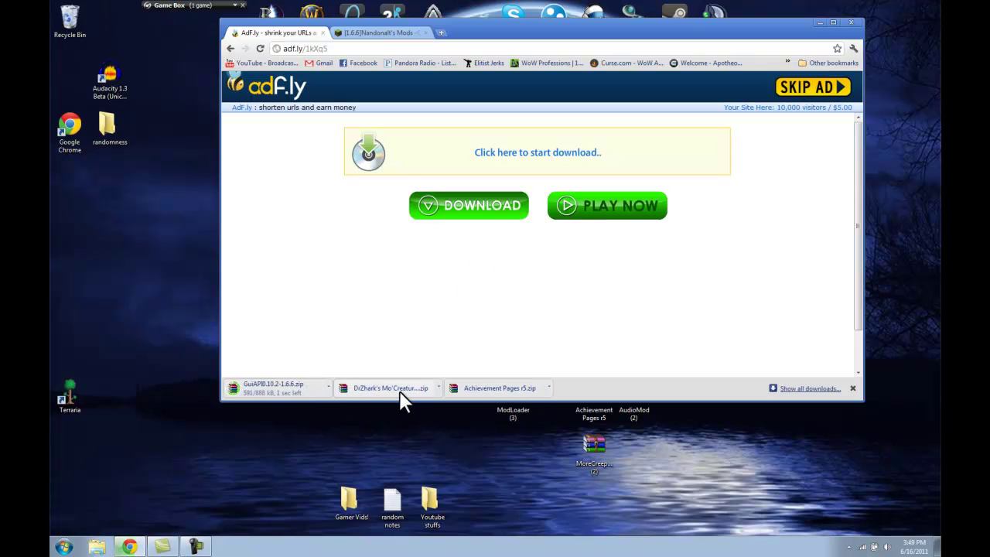
- Drag the Mo'Creatures zip onto the desktop and go back to the Gui API topic
drag(398, 391, 525, 491)
drag(661, 469, 661, 469)
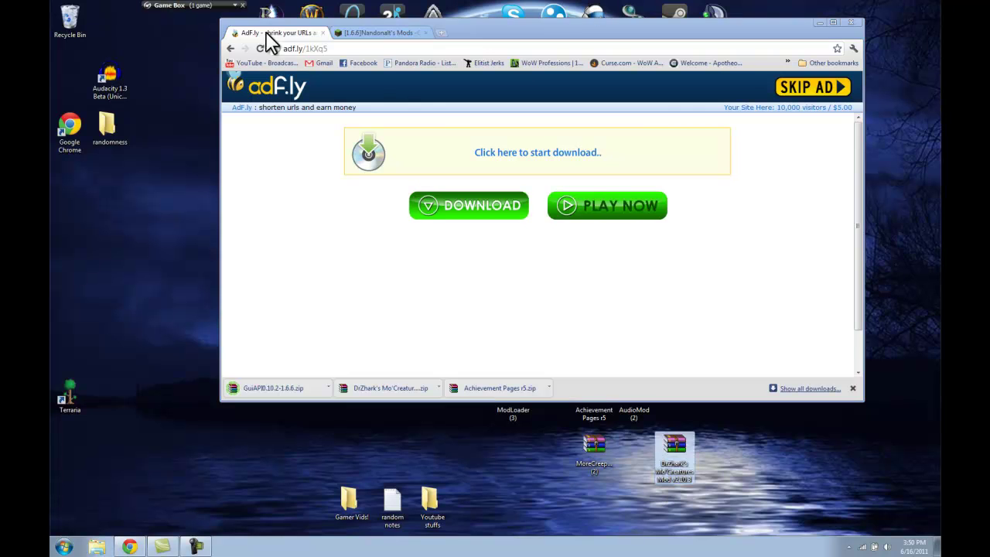
click(230, 48)
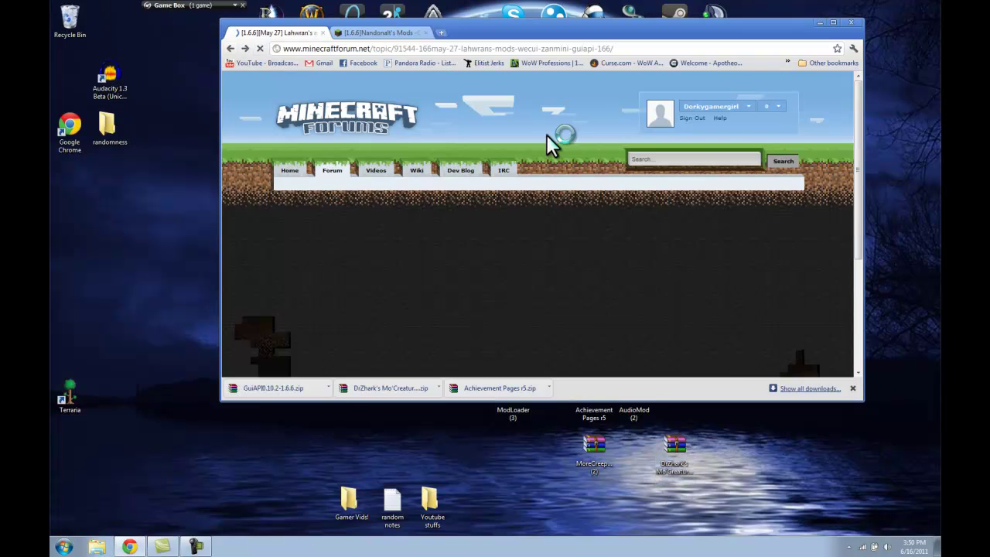
- Review the Mo' Creatures install instructions, then switch to Nandonalt's thread and close the Mo' Creatures tab
click(231, 48)
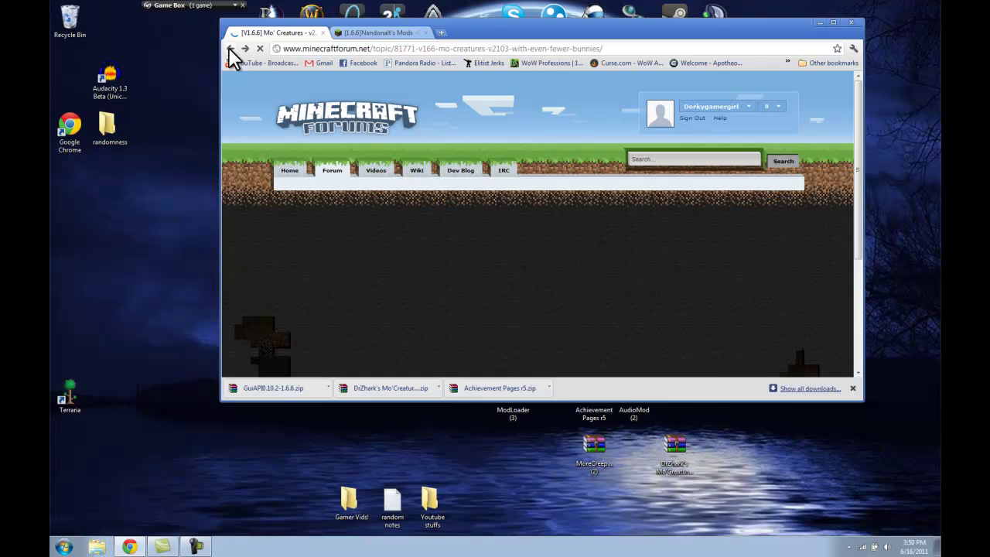
drag(860, 85, 859, 121)
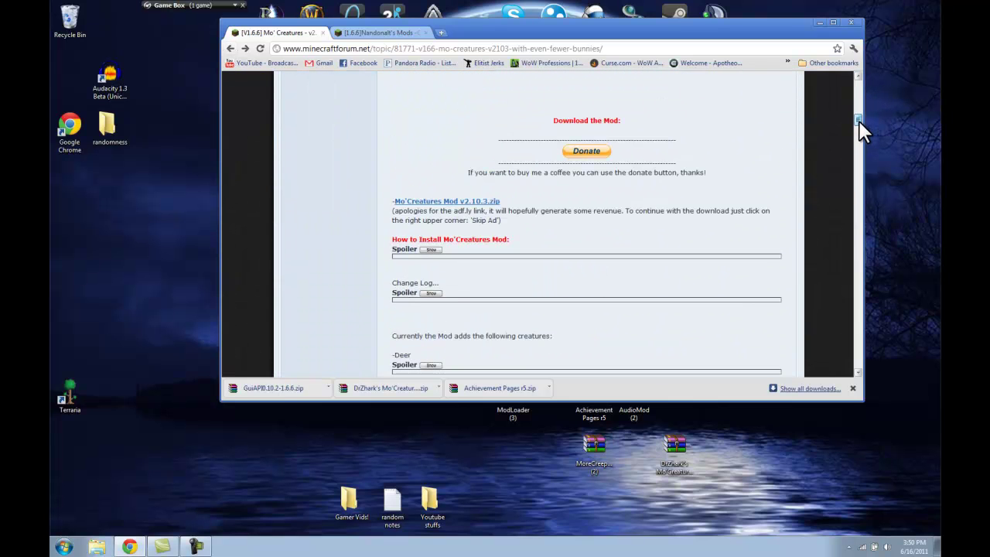
click(433, 250)
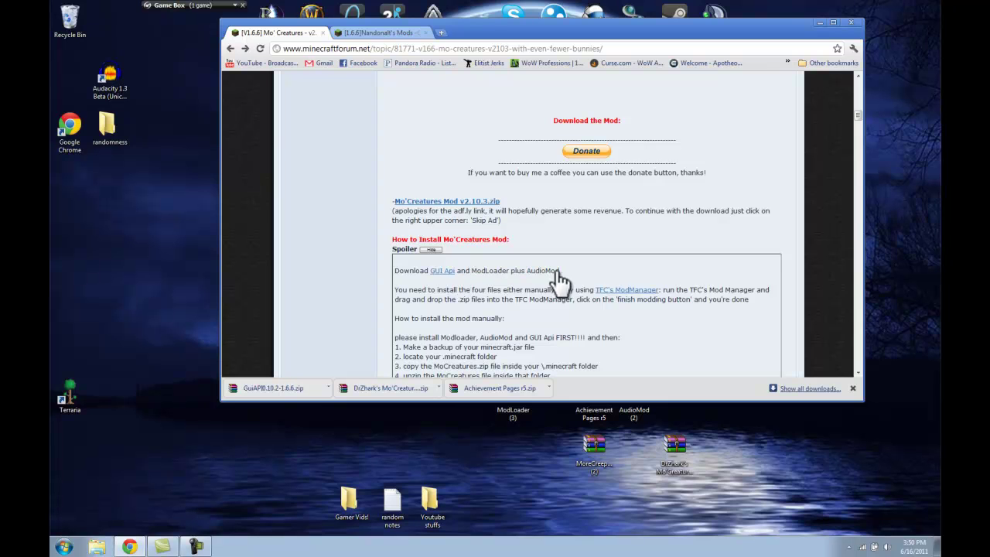
click(378, 35)
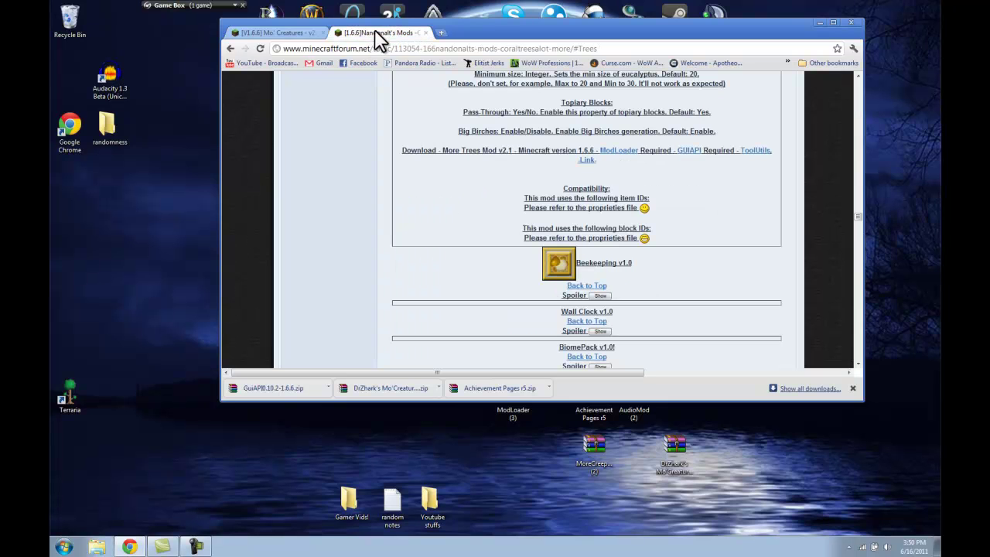
click(322, 33)
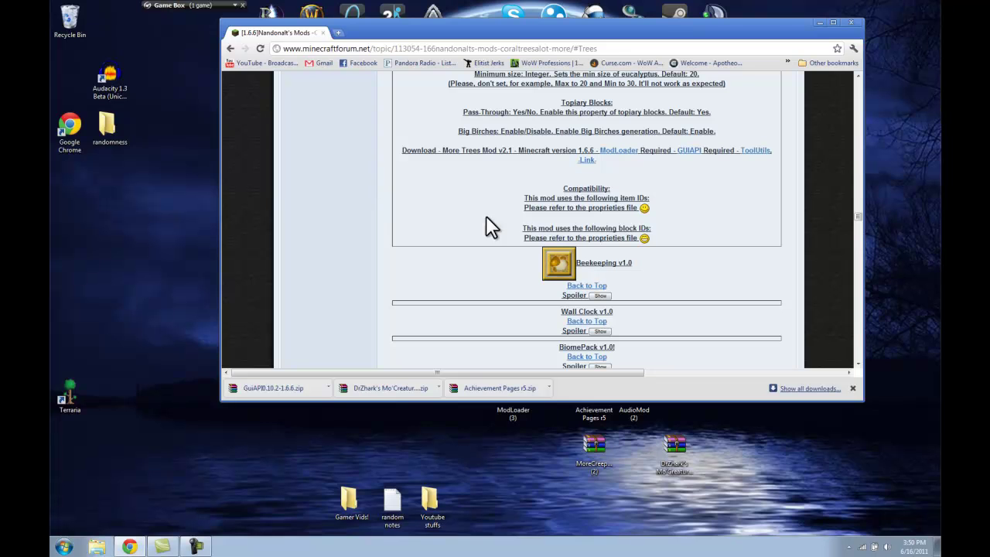
- Jump to the More Trees v2.2 section and open its required ToolUtils download page
drag(850, 221, 862, 93)
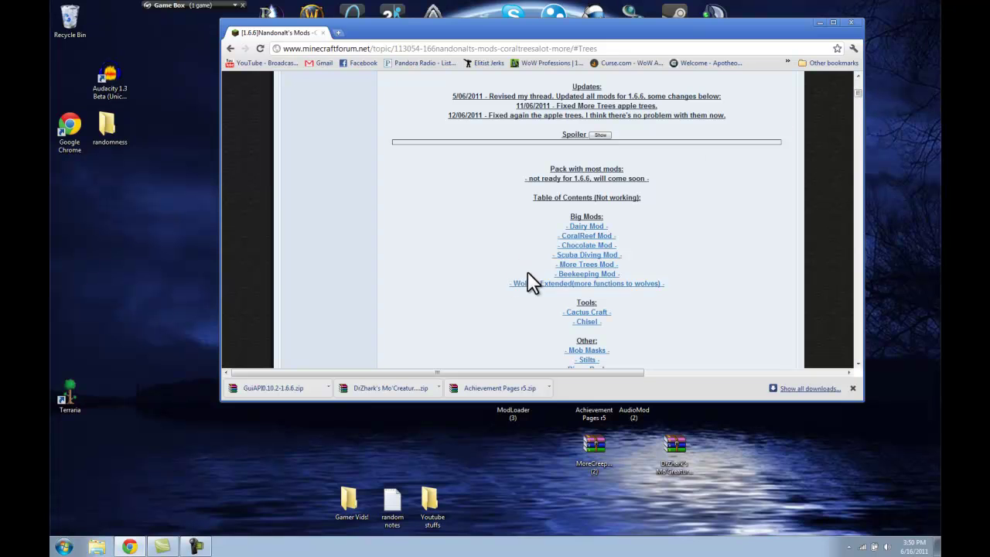
click(596, 265)
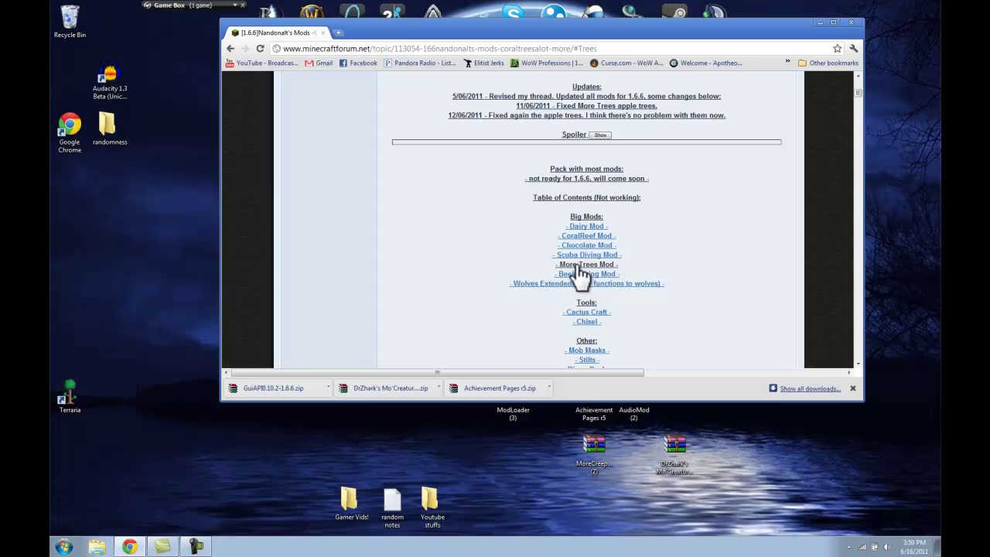
click(573, 264)
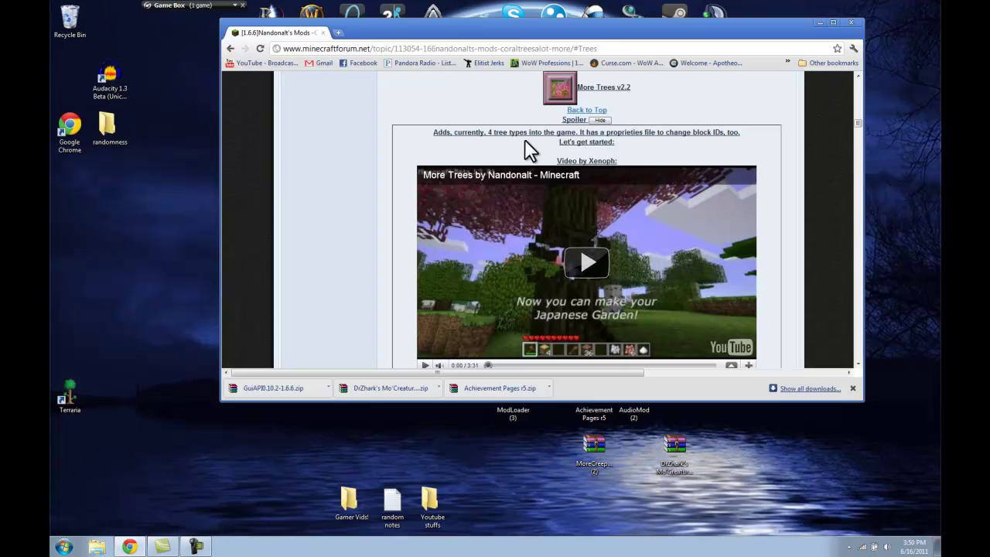
scroll(525, 143, down, 2)
scroll(524, 140, down, 3)
drag(856, 131, 855, 215)
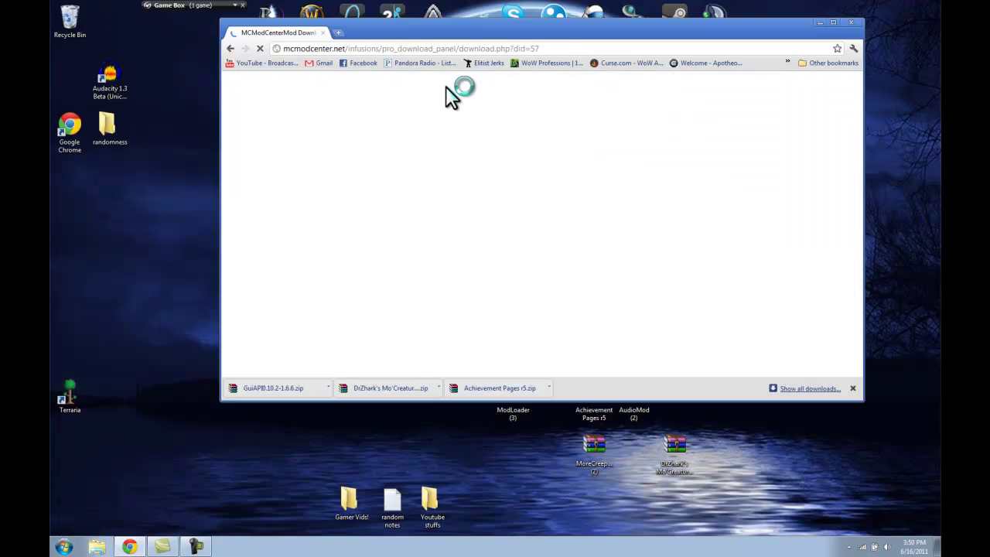
- Download ToolUtils r6 via the adf.ly link, then go back toward Nandonalt's thread
scroll(484, 213, down, 4)
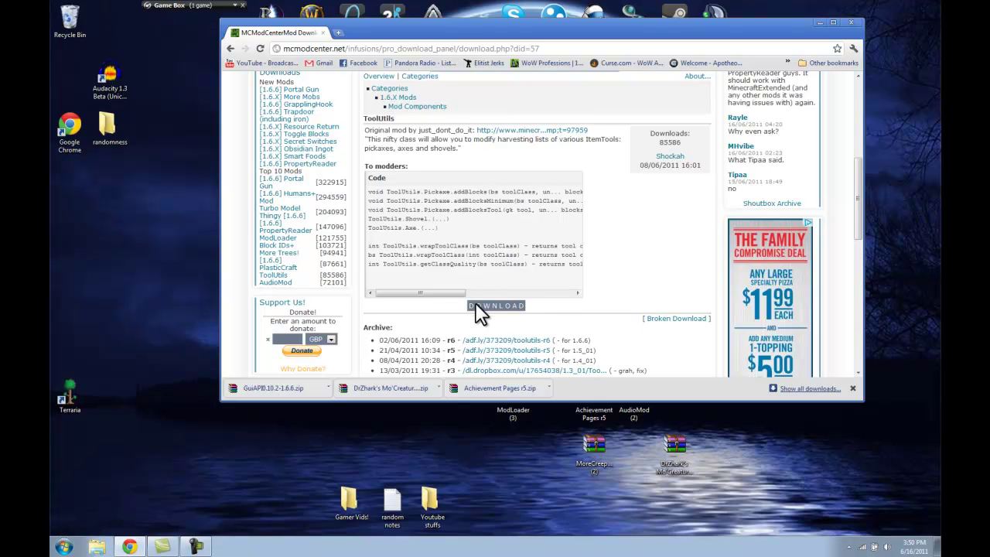
click(493, 305)
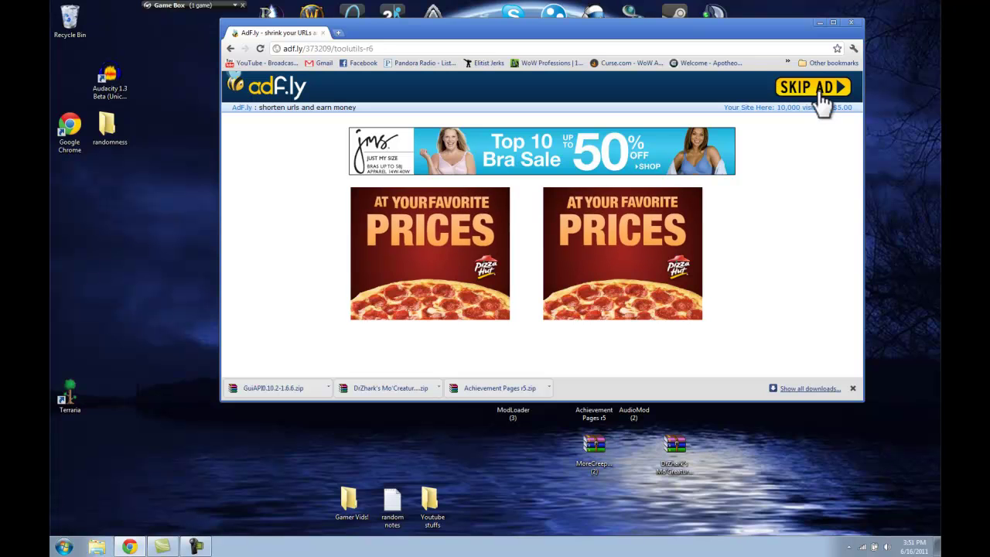
click(821, 92)
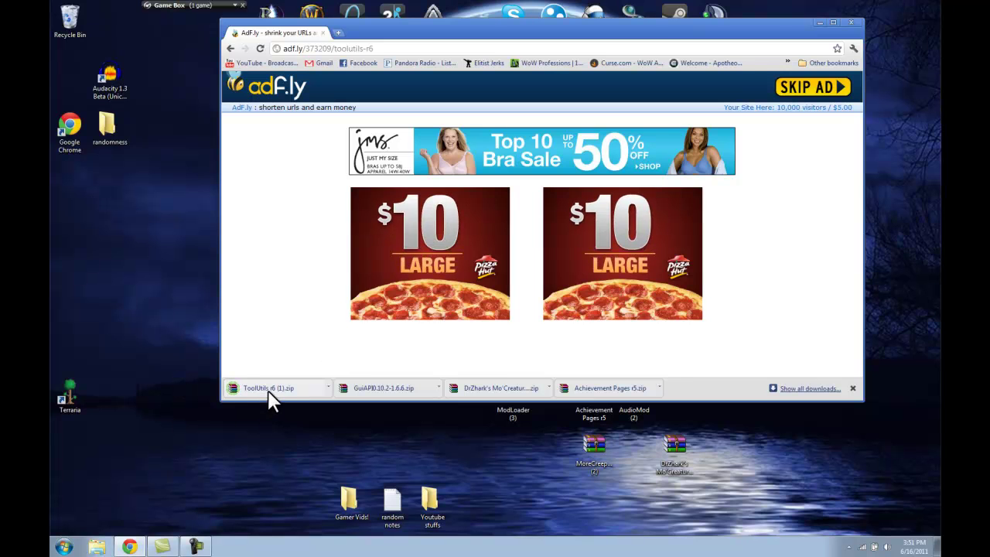
click(232, 54)
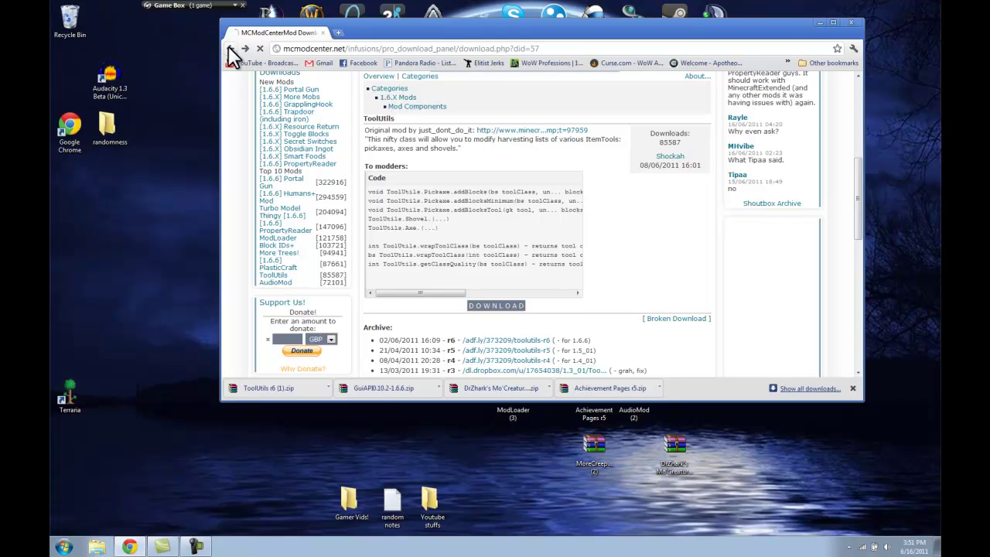
click(232, 52)
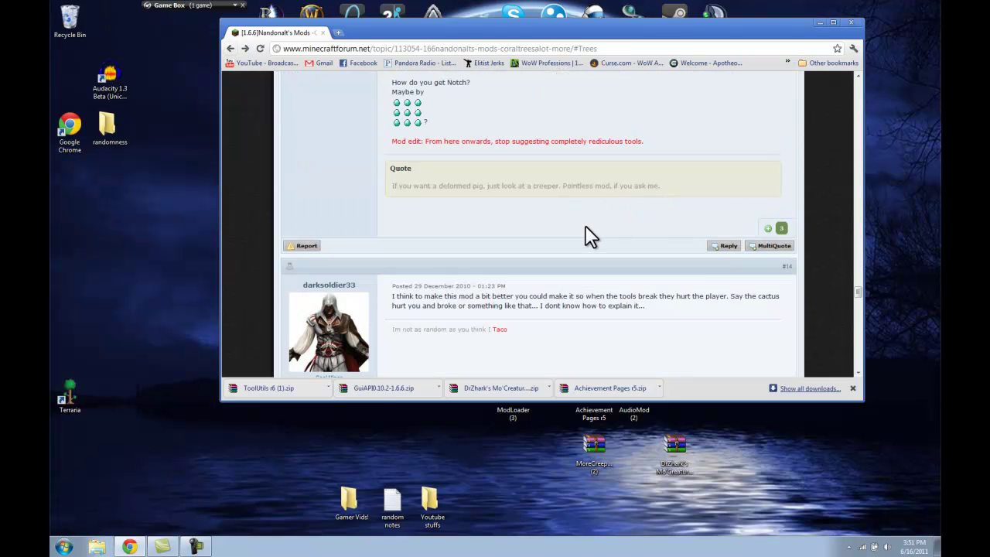
- Show the More Trees v2.2 spoiler and follow its download link to MCModCenter
scroll(585, 226, up, 10)
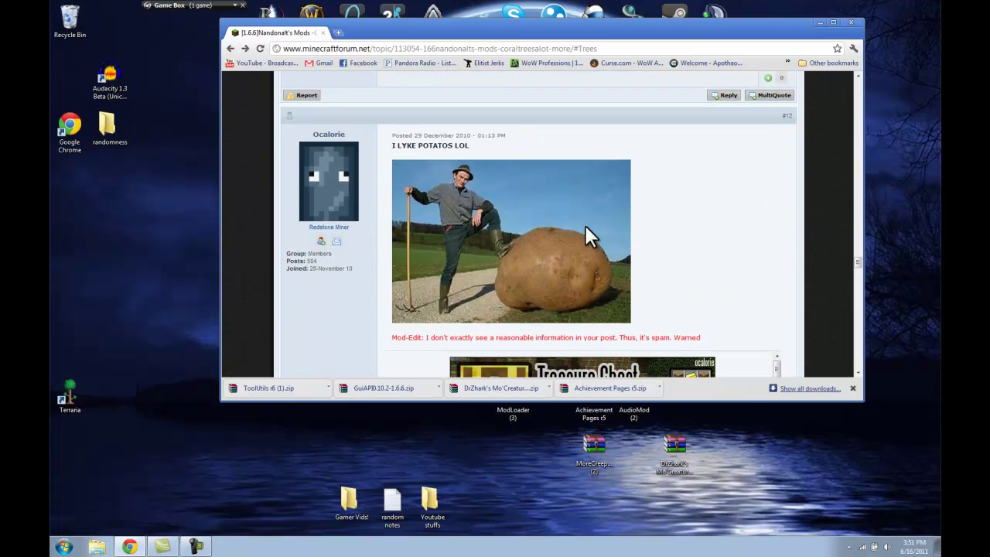
scroll(710, 263, up, 1)
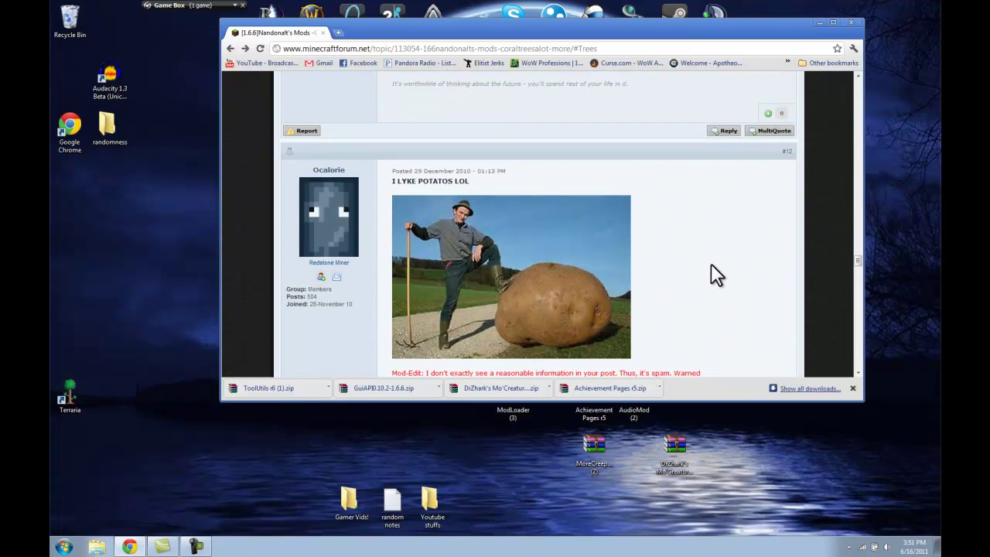
scroll(711, 263, up, 4)
scroll(860, 259, up, 1)
drag(860, 259, 853, 138)
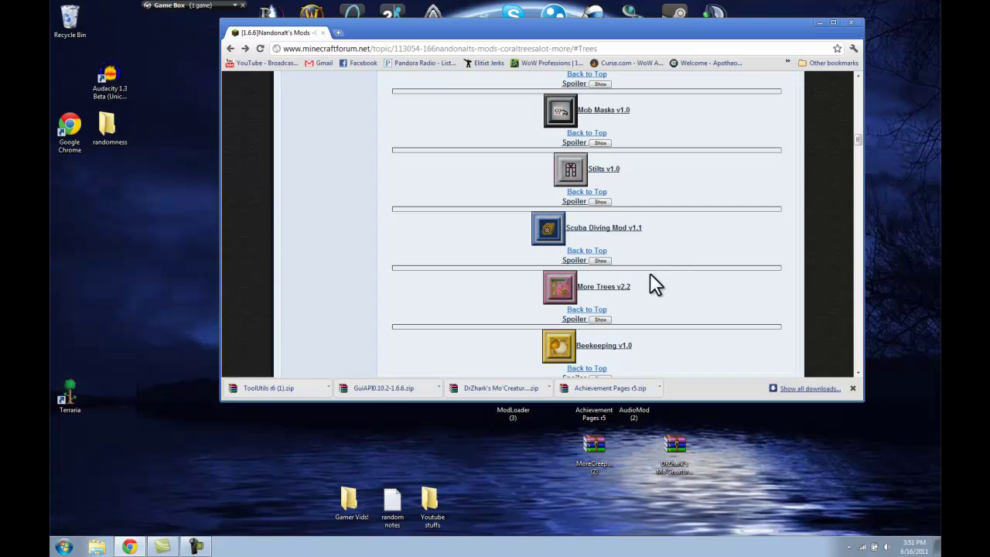
click(598, 319)
scroll(621, 286, down, 3)
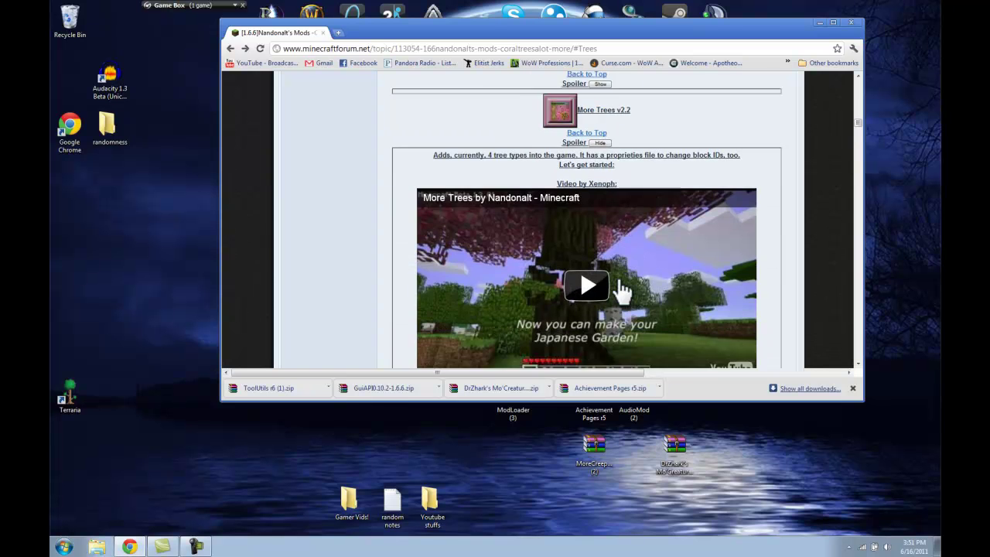
drag(855, 126, 846, 224)
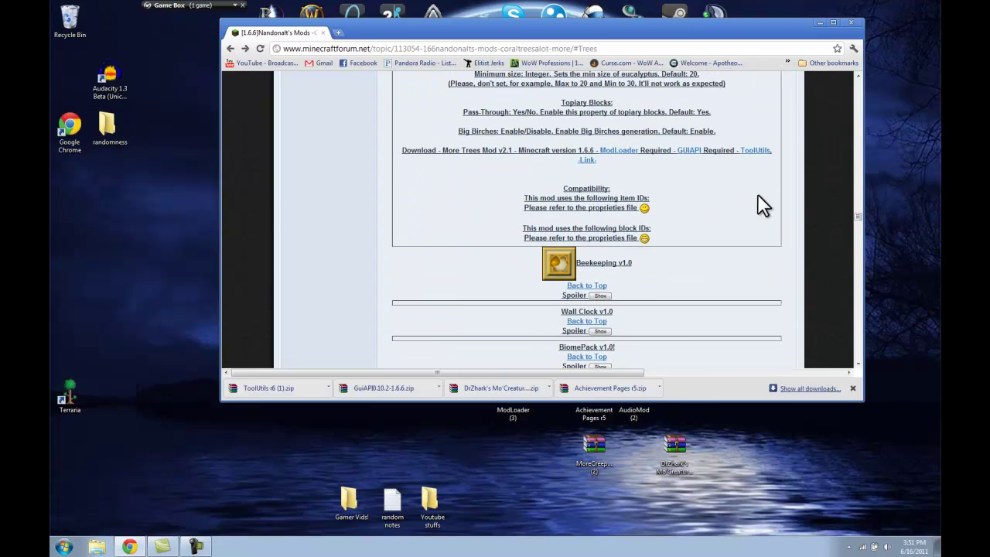
click(590, 160)
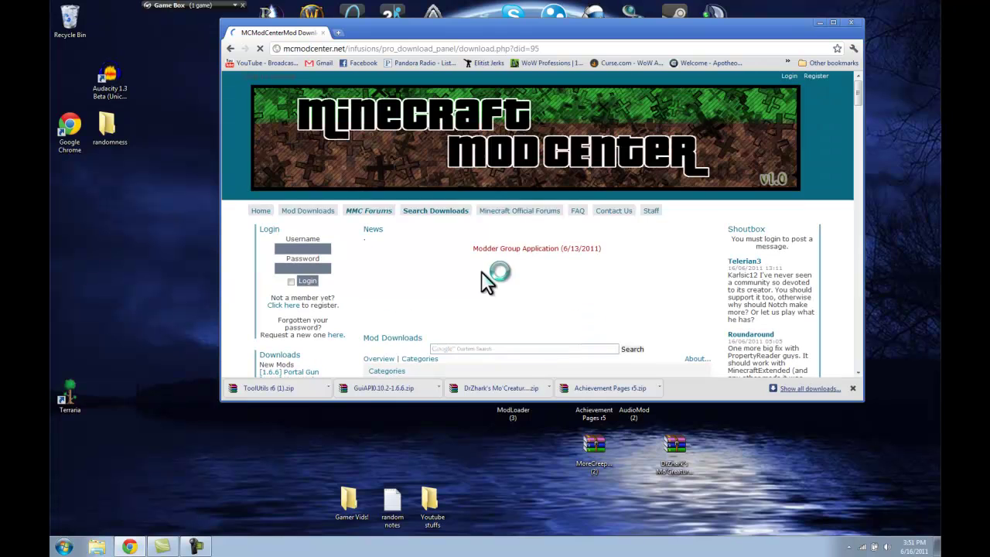
- Start the More Trees 2.51 download and drag the ToolUtils zip from the download bar
drag(858, 89, 842, 333)
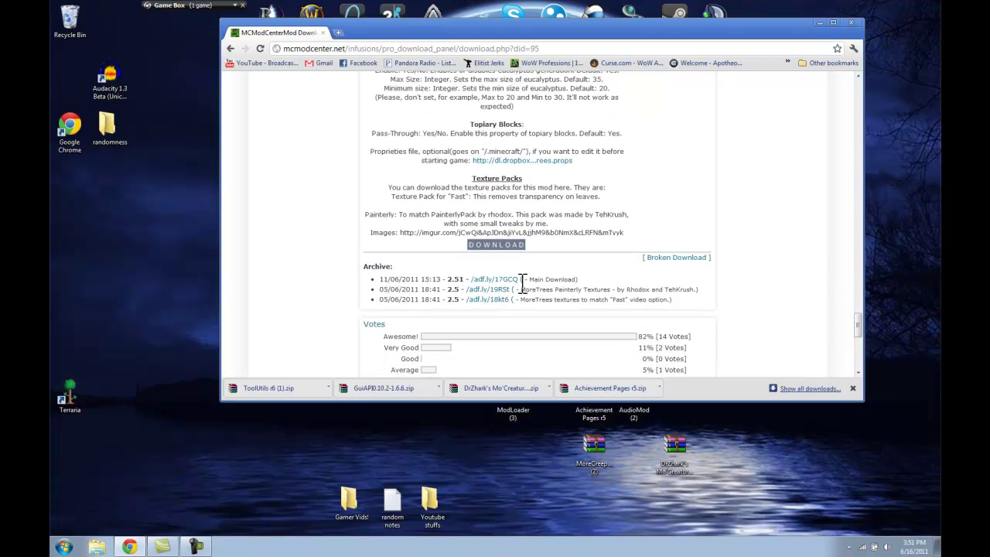
click(490, 245)
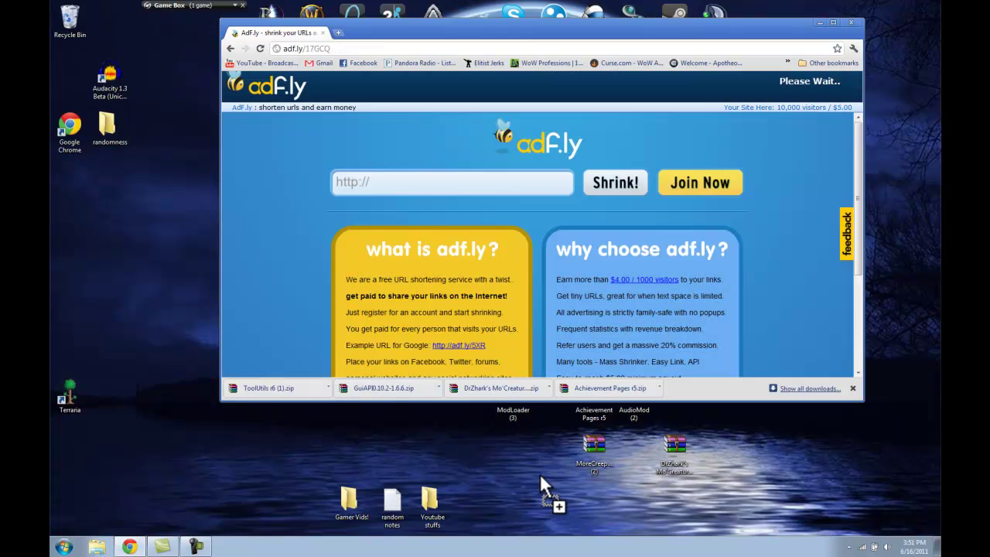
drag(541, 476, 534, 462)
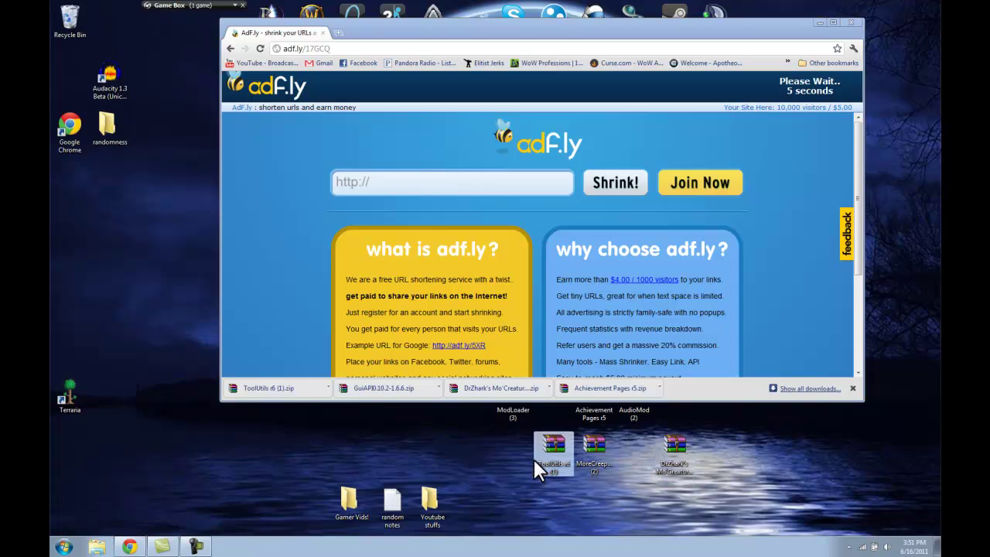
- Shrink the browser, drop ToolUtils r6 onto the desktop, and cancel the duplicate copy
drag(696, 400, 698, 295)
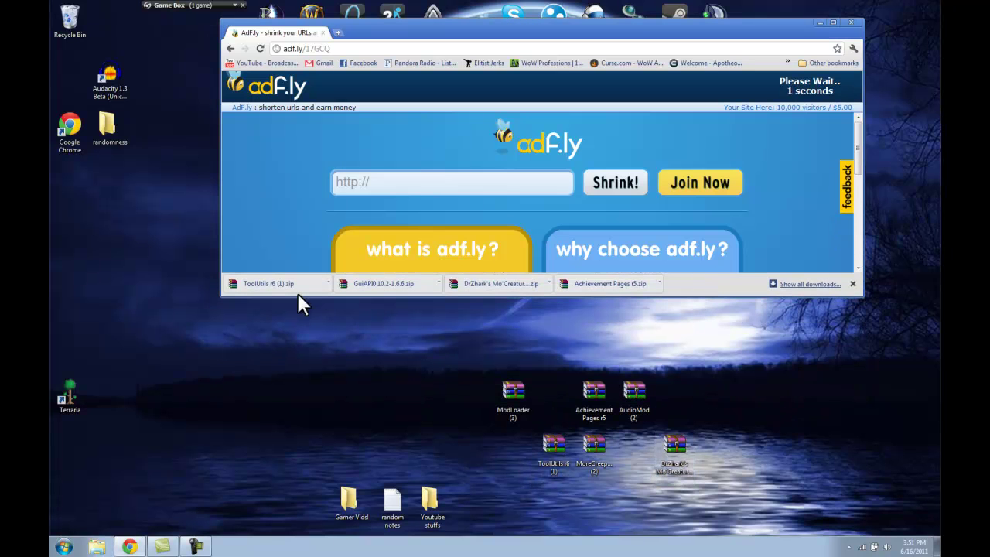
drag(300, 290, 541, 456)
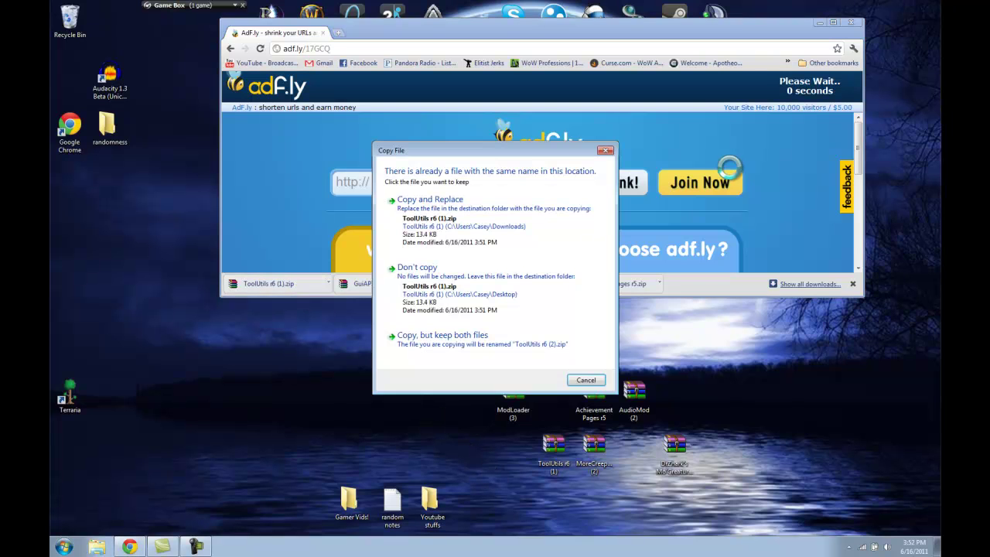
click(606, 152)
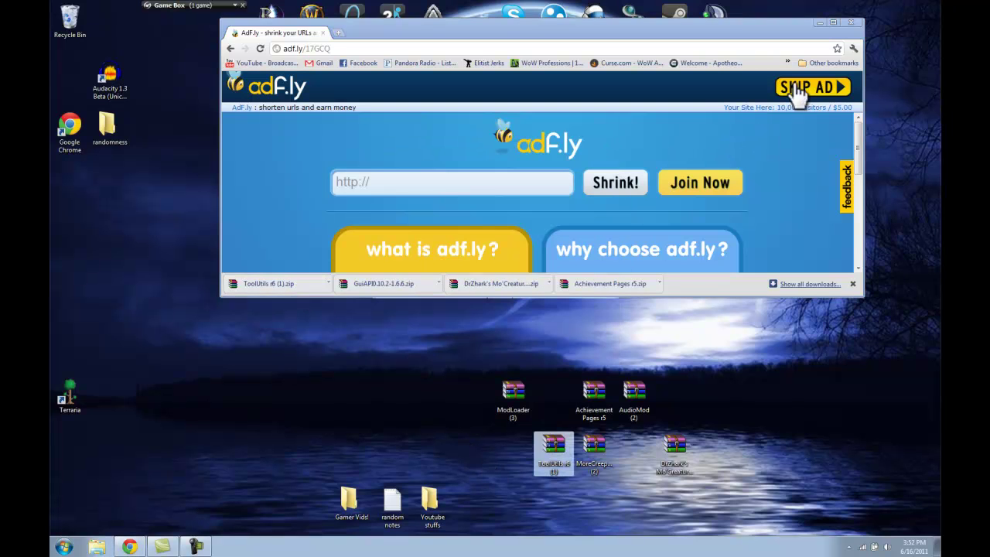